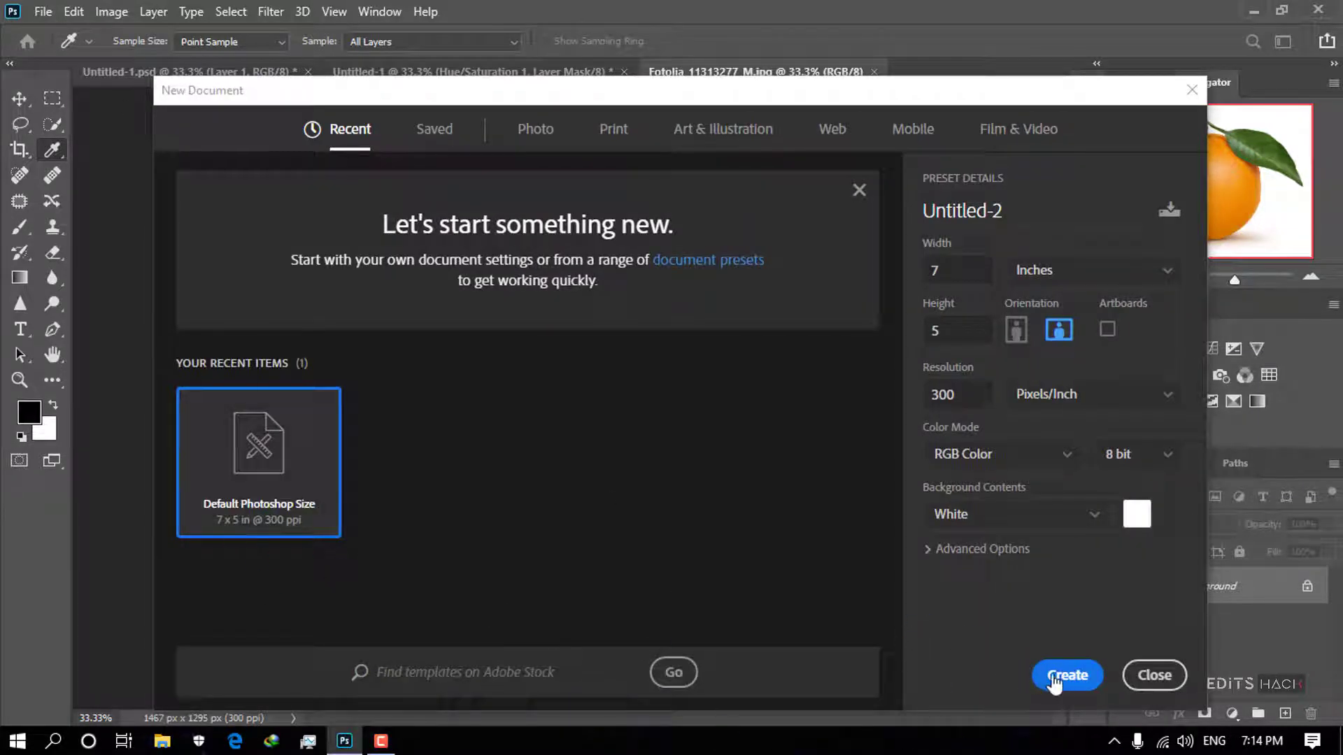
Create a 7 x 5 inch, 300 ppi RGB document with a white background, and return to the Fotolia_11313277_M.jpg image.
click(1064, 676)
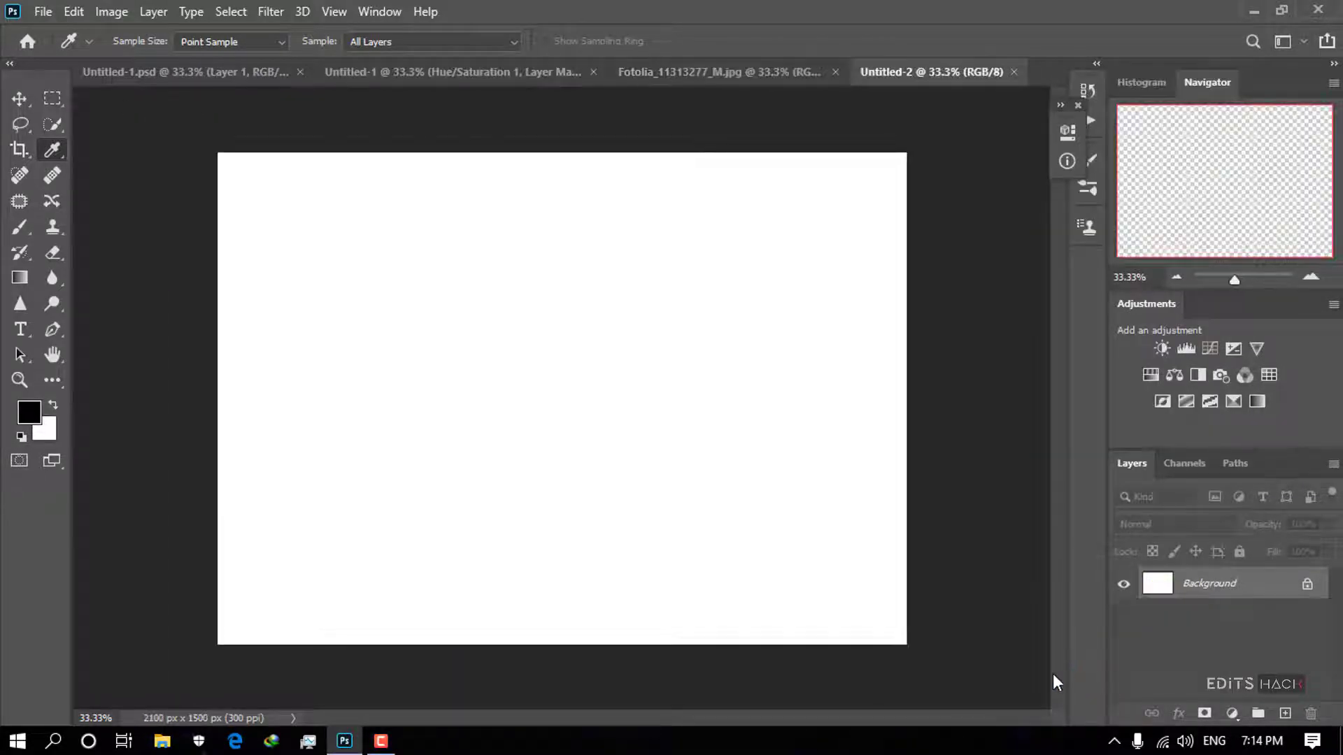
click(183, 72)
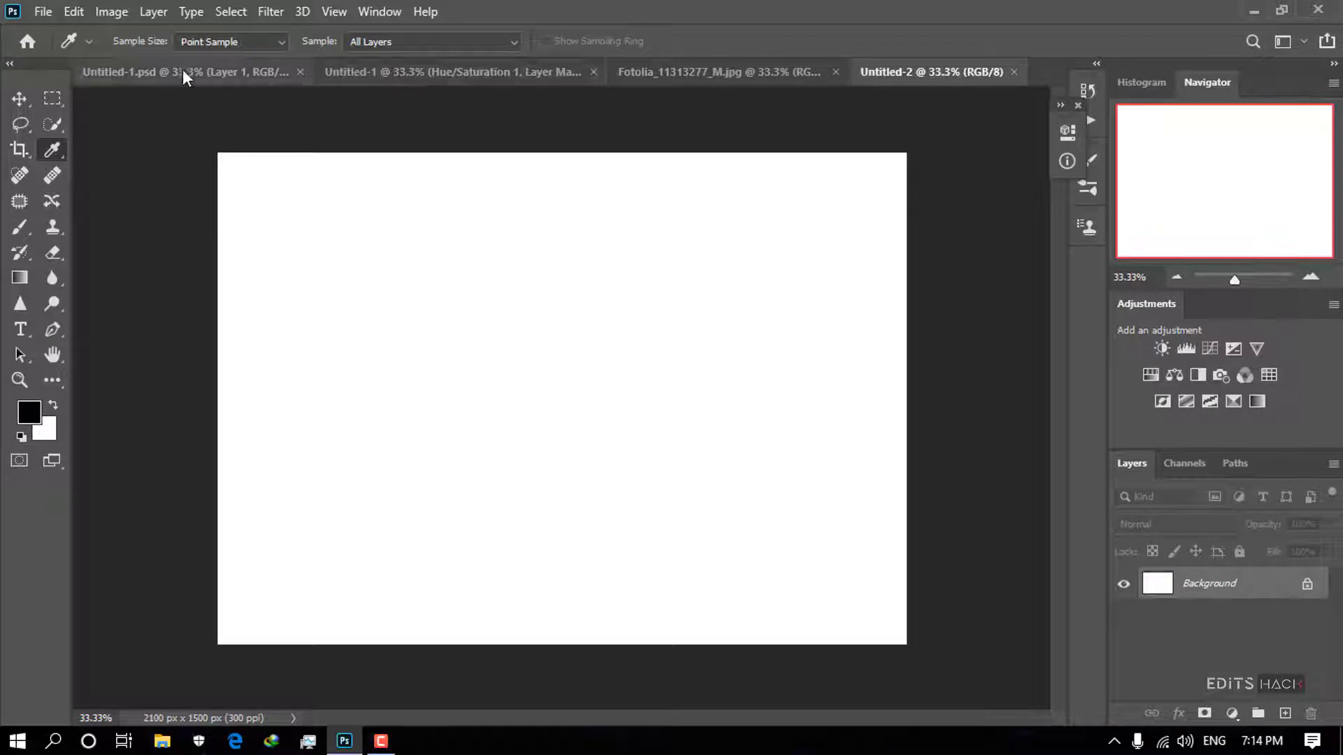
click(740, 72)
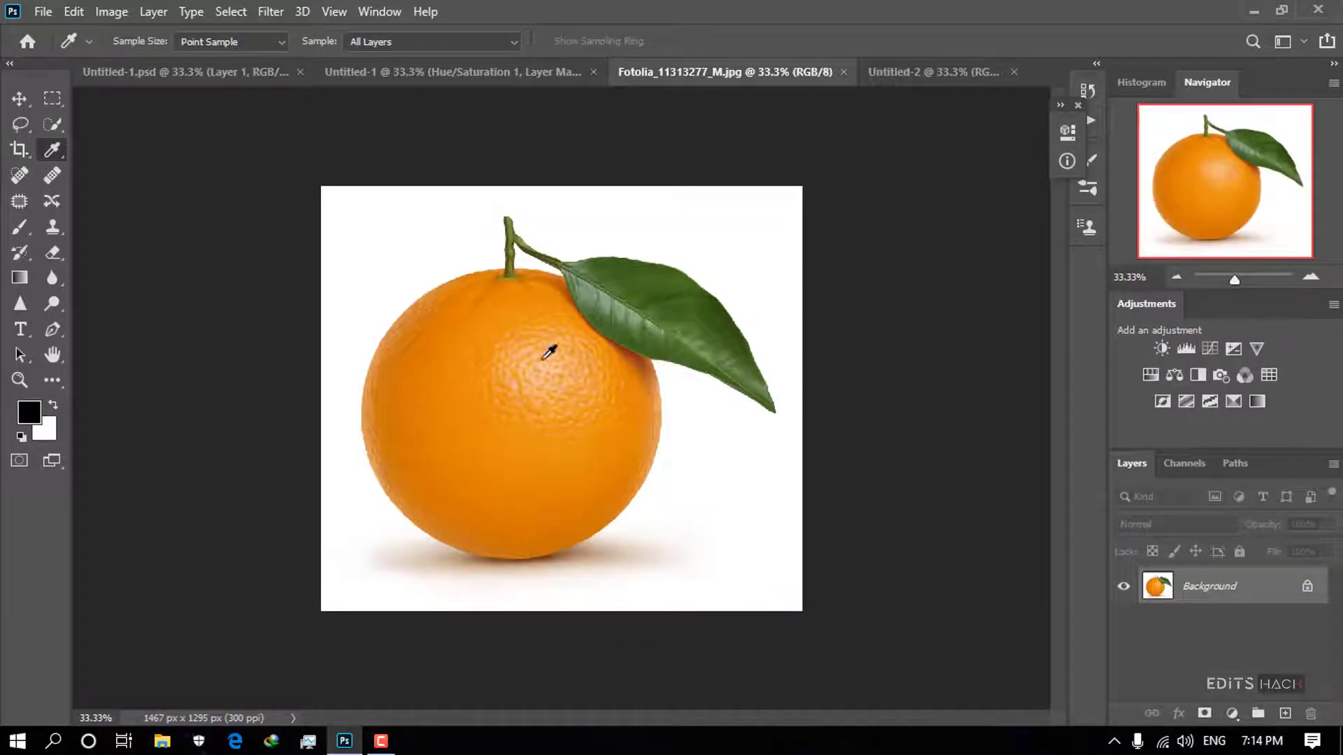
Select the whole orange with its stem and leaf using the Quick Selection tool.
click(49, 132)
click(132, 144)
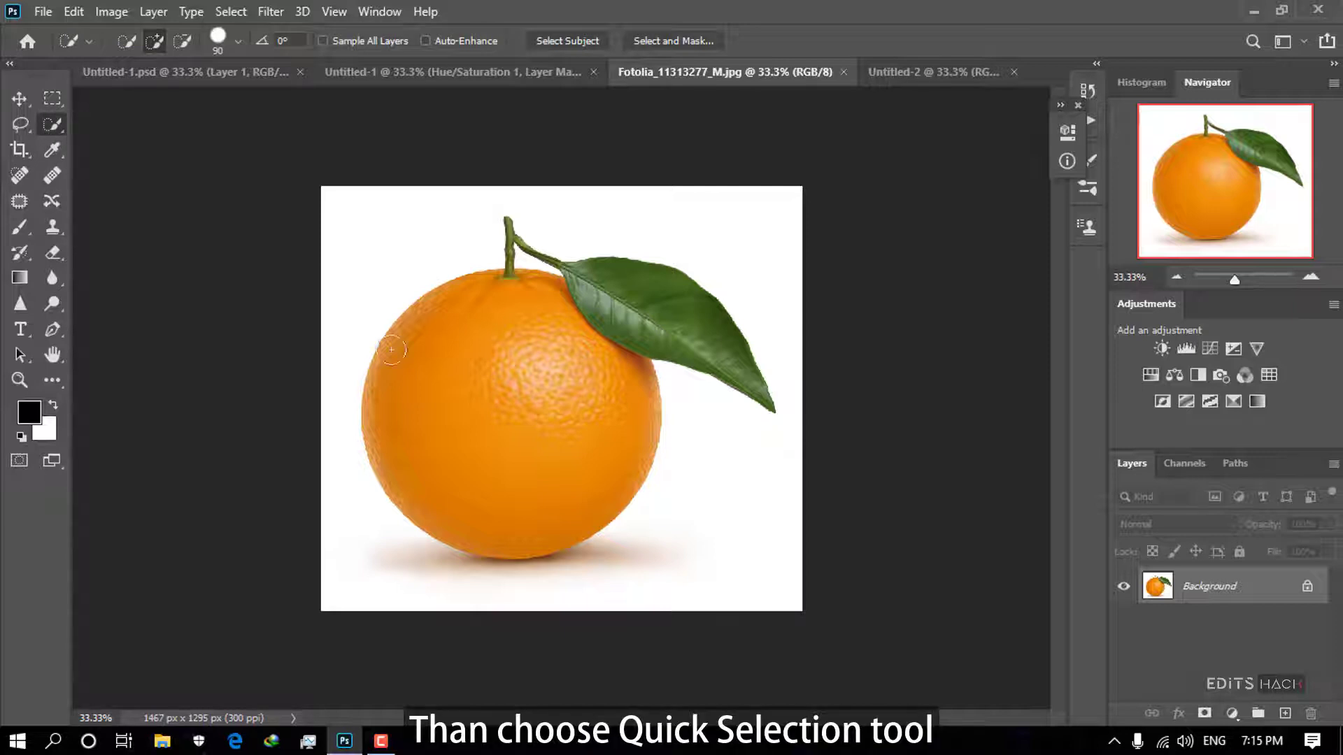
click(448, 354)
drag(490, 376, 522, 393)
mouse_move(641, 315)
mouse_down()
mouse_move(738, 347)
mouse_move(741, 363)
mouse_move(538, 274)
mouse_move(533, 256)
mouse_move(585, 273)
mouse_move(542, 296)
mouse_move(533, 365)
mouse_up()
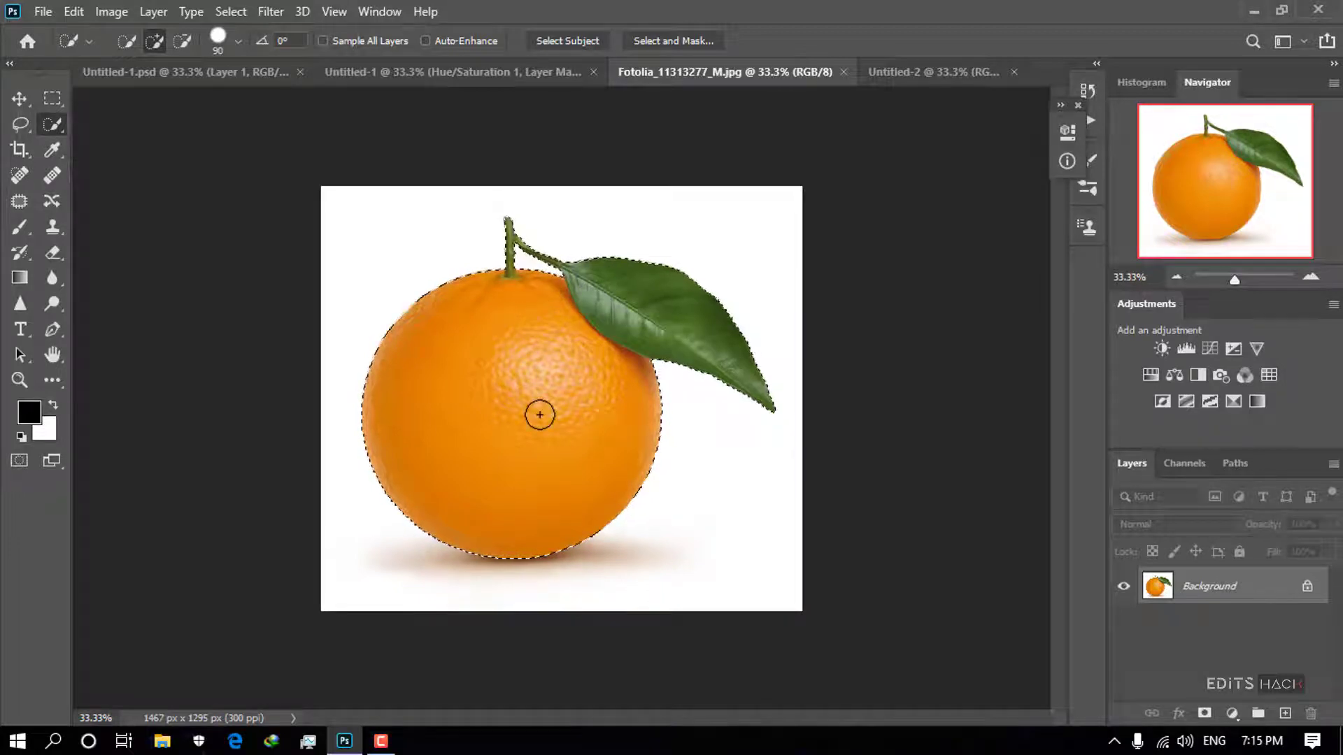
Move the selected orange into the Untitled-2 document as a new layer.
click(18, 100)
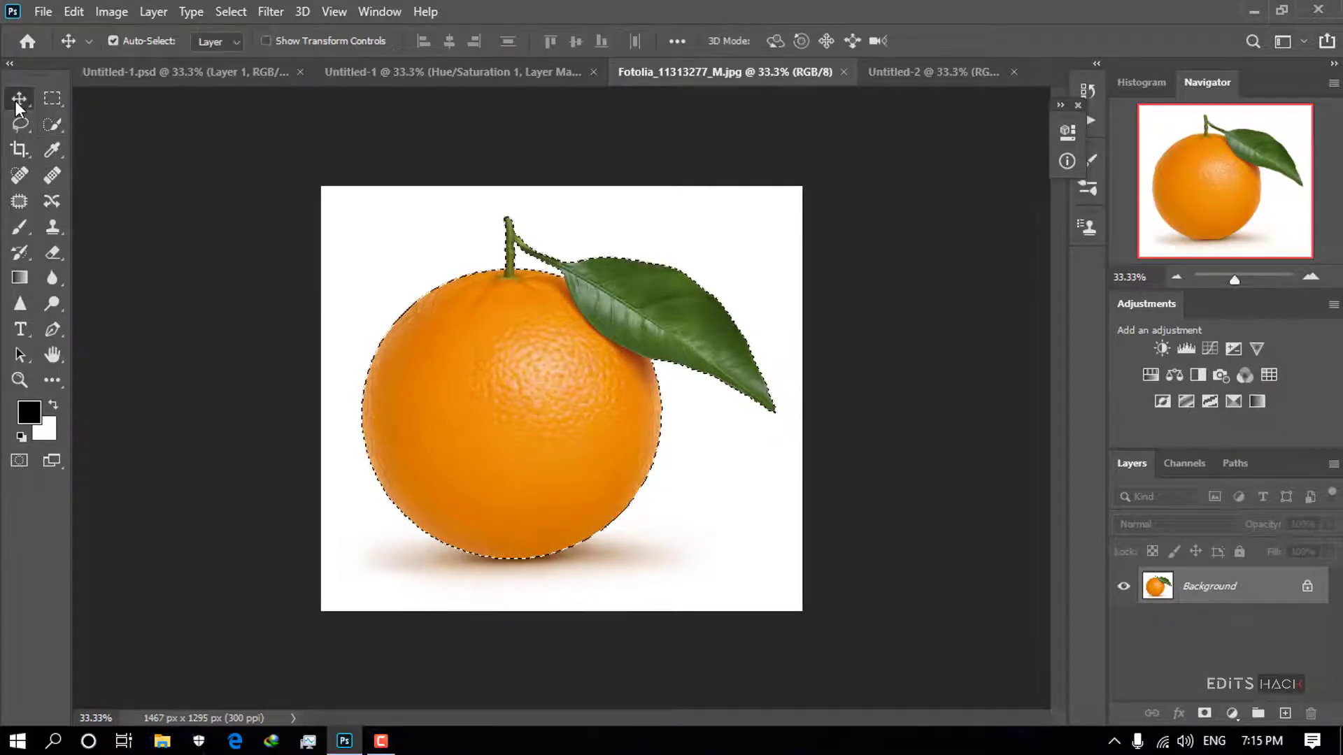
drag(549, 424, 575, 393)
key(ctrl)
Scale the orange proportionally to about 85% and place it in the upper middle of the canvas.
key(ctrl+t)
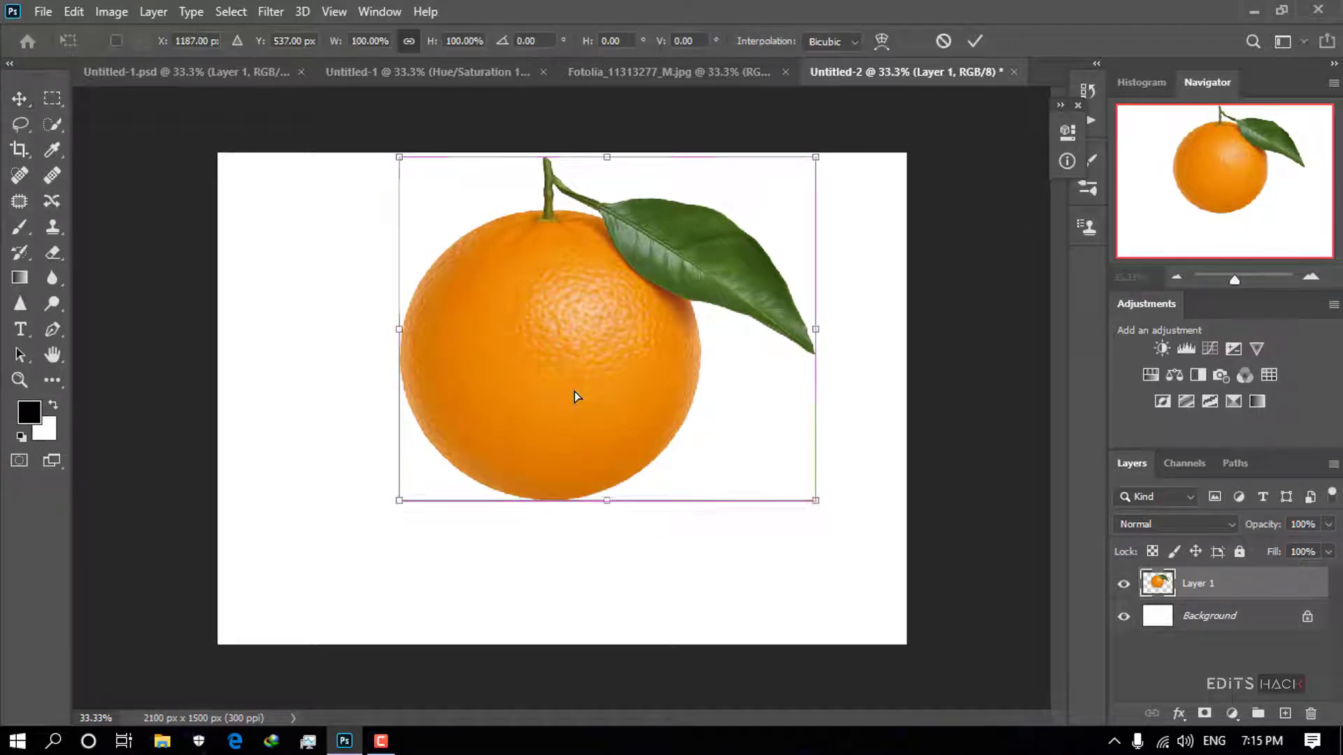
drag(805, 503, 754, 456)
drag(597, 346, 601, 358)
drag(763, 470, 755, 459)
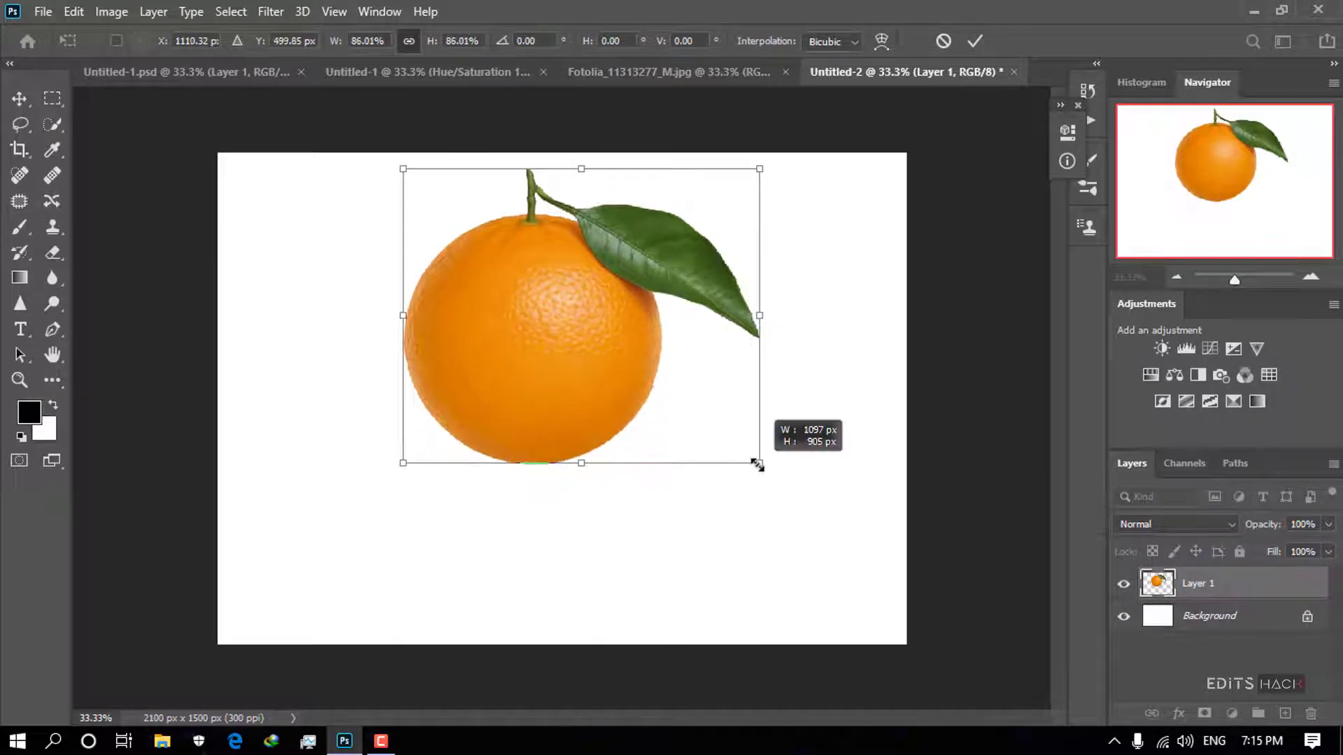
drag(593, 368, 601, 364)
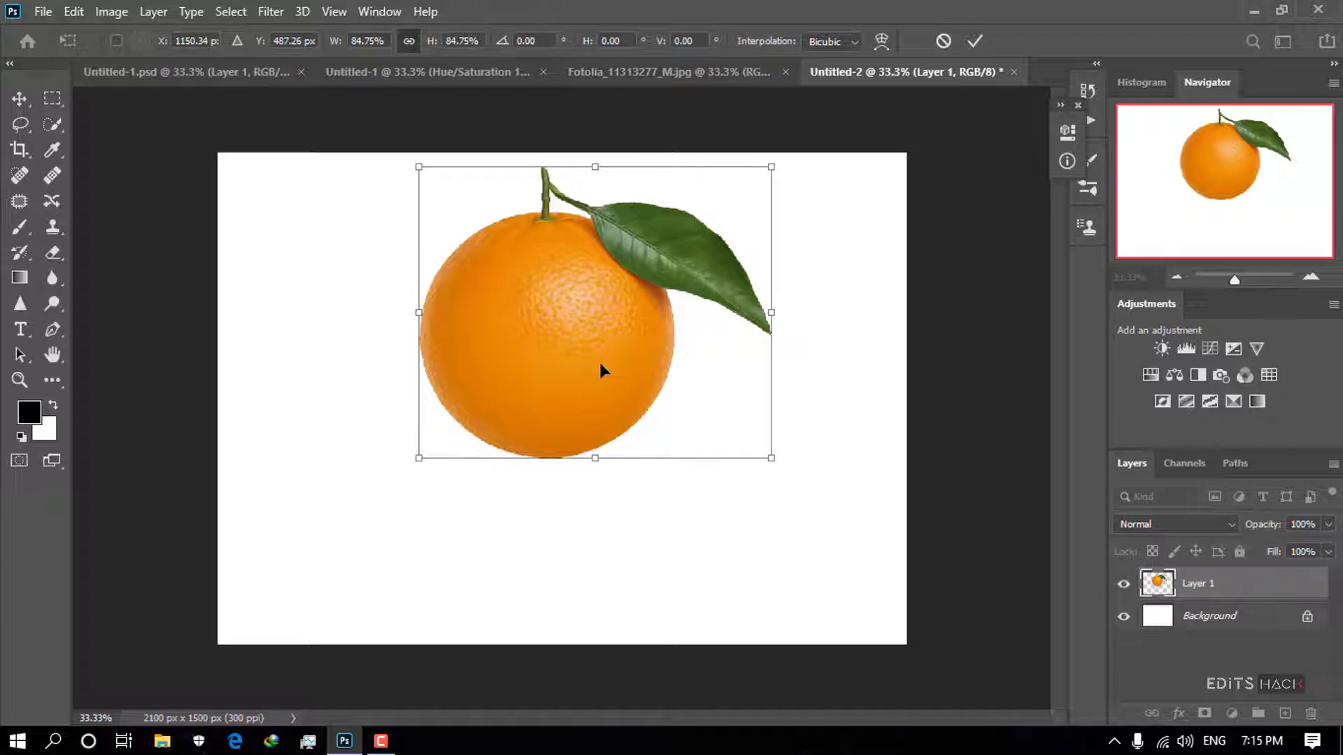
click(974, 39)
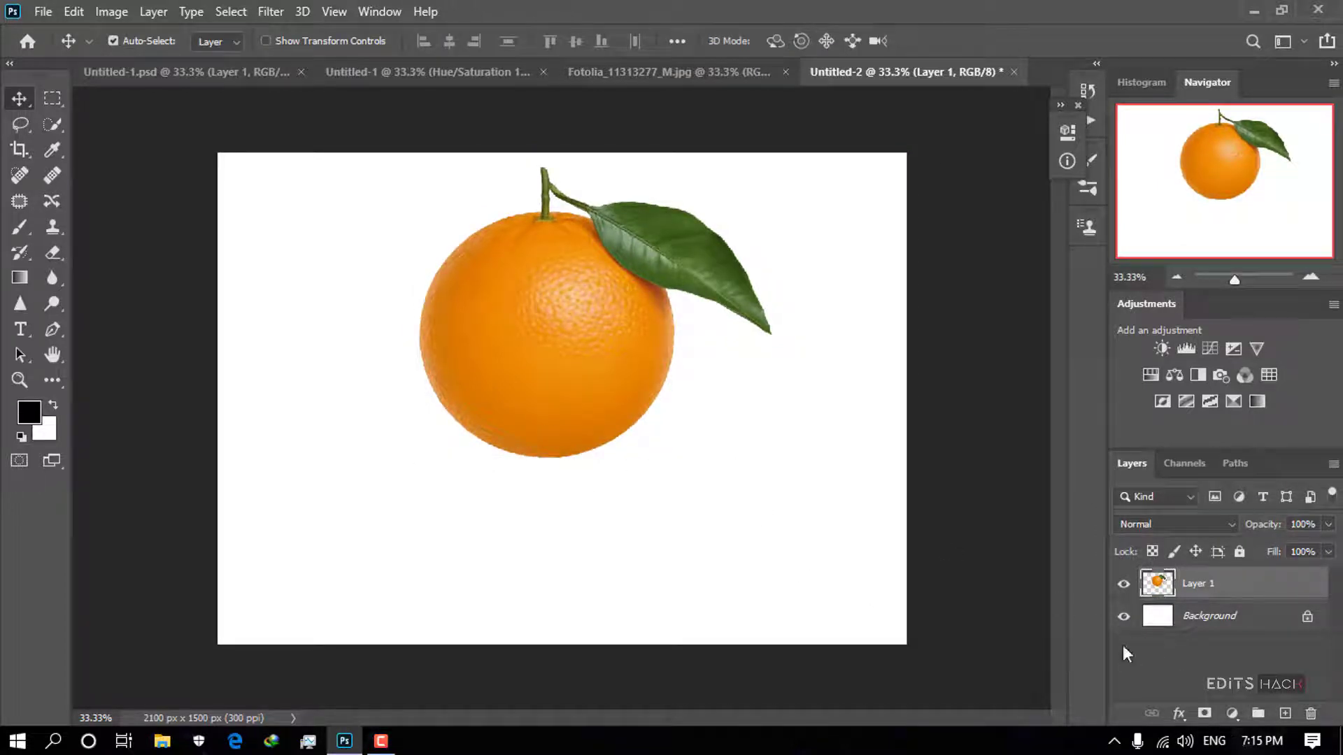
Add a layer mask to the orange layer and ready a 90 px Soft Round brush at 30% opacity.
click(1204, 714)
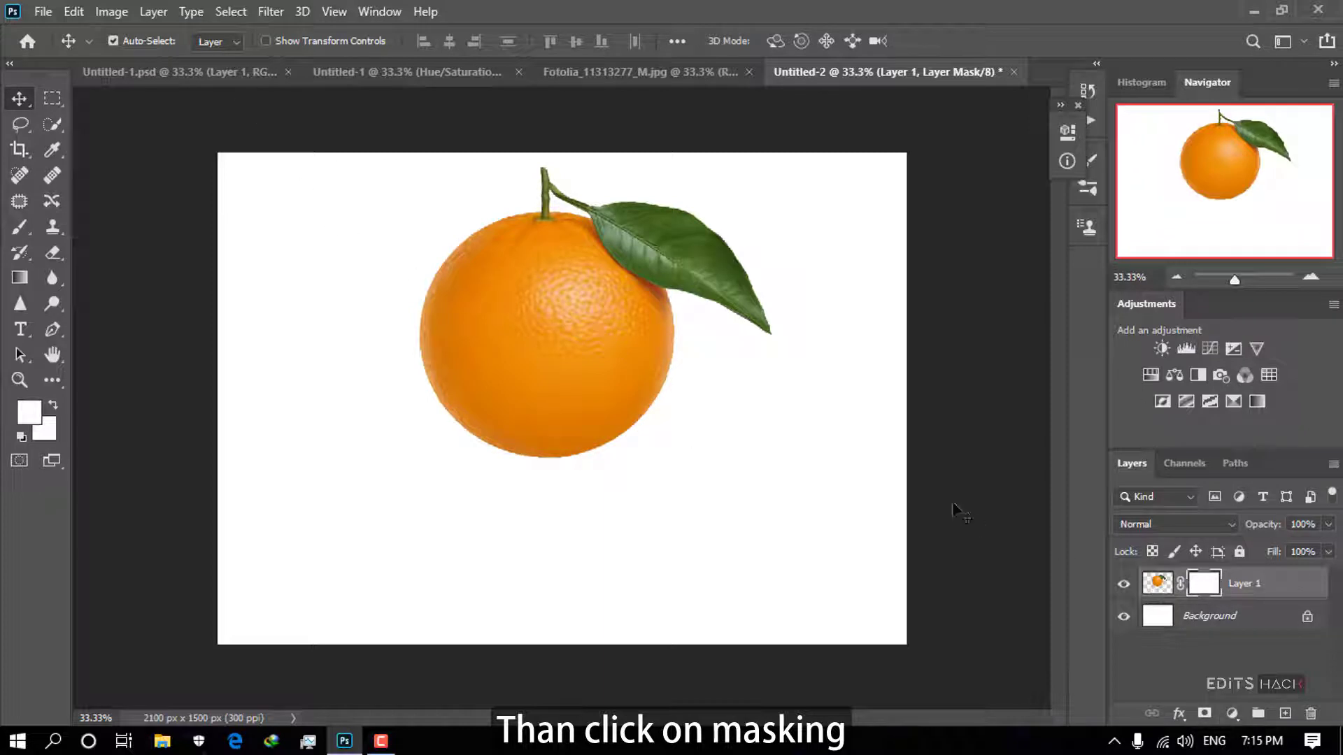
click(25, 233)
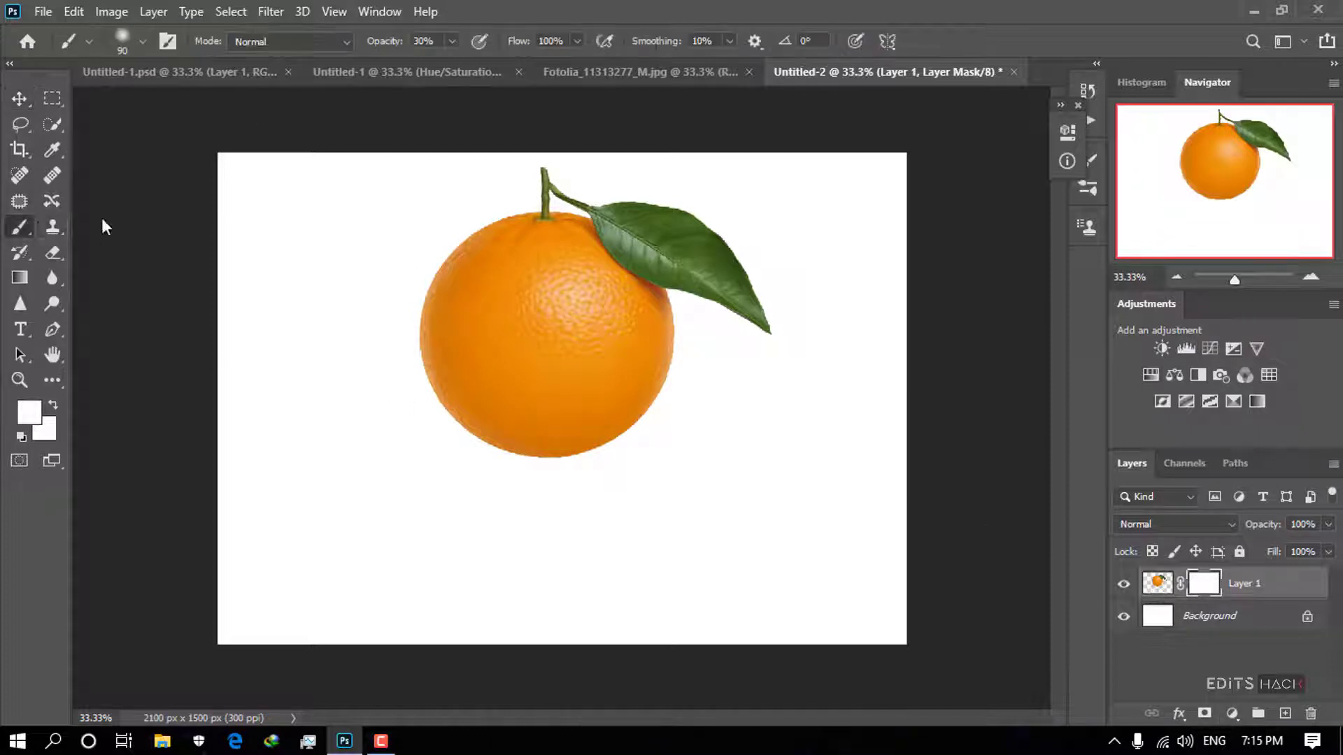
click(451, 40)
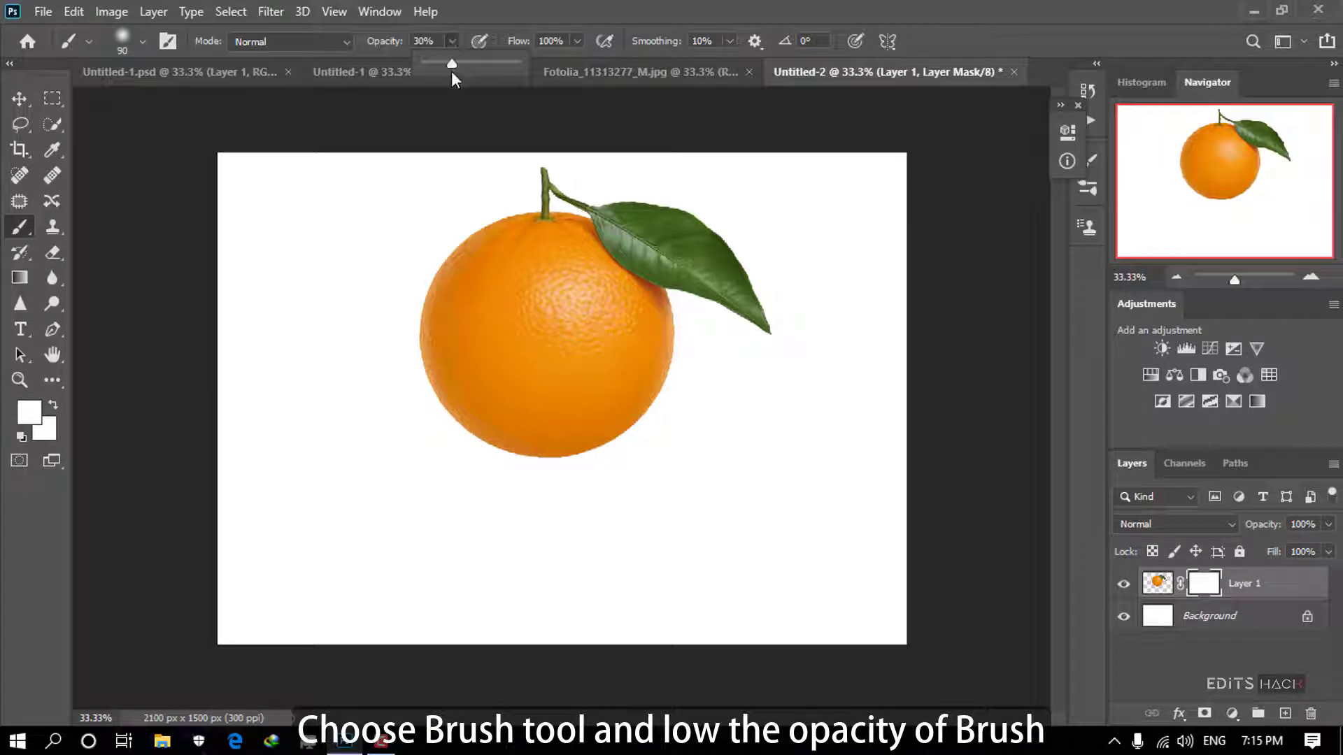
click(142, 41)
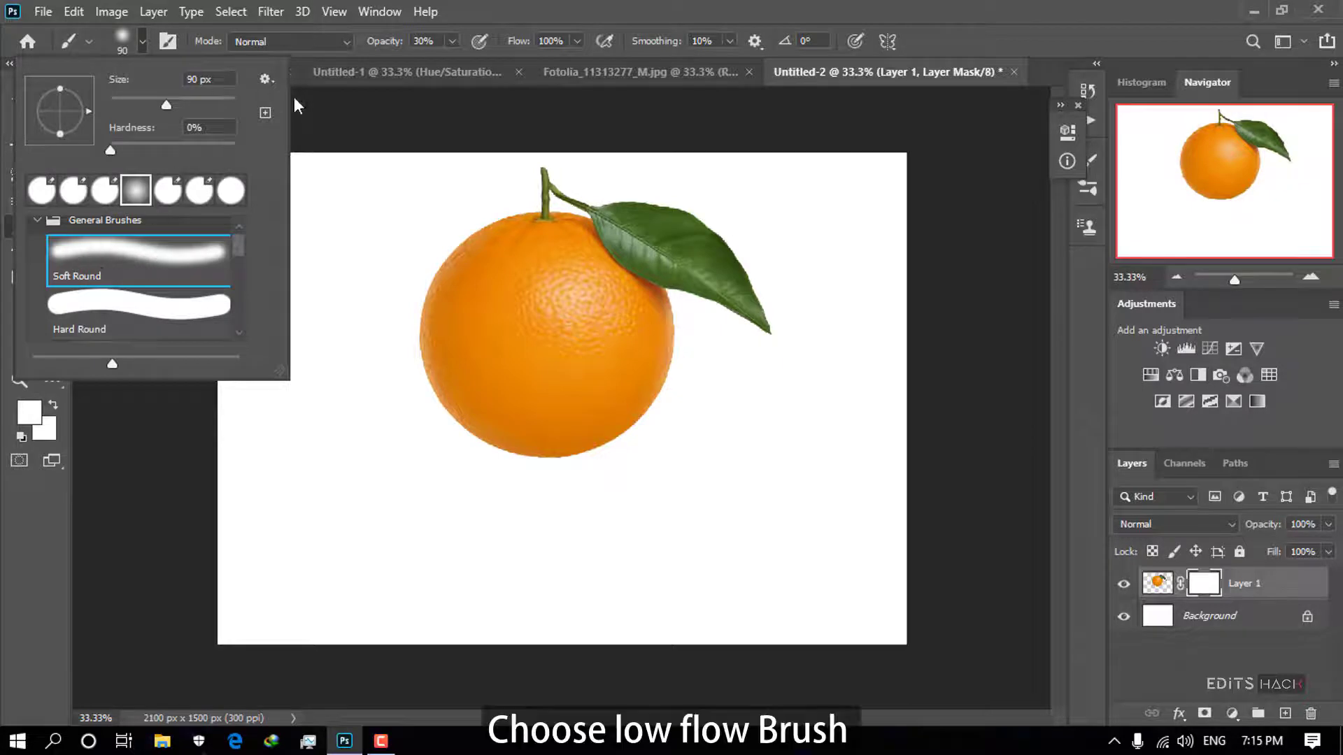
click(39, 530)
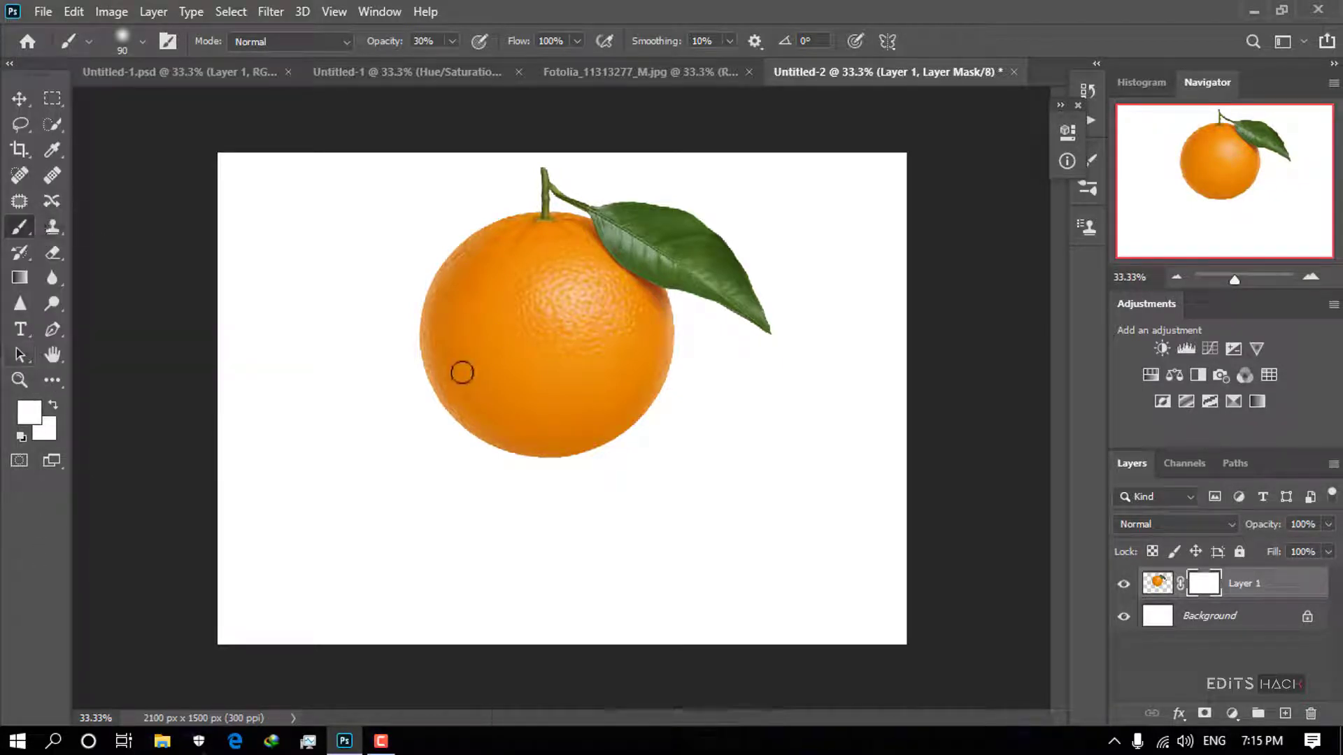
Paint black (000000) on the layer mask across the lower part of the orange to make it partly transparent.
click(31, 414)
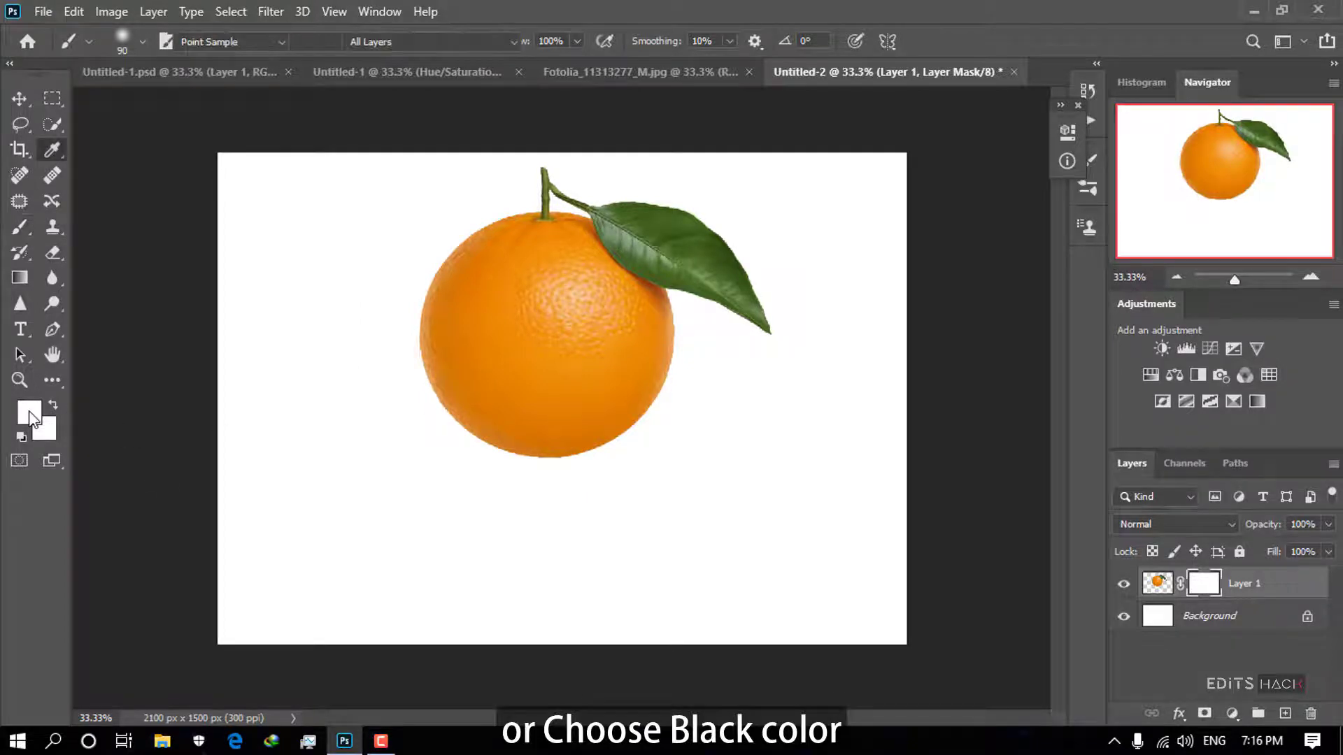
text(000000)
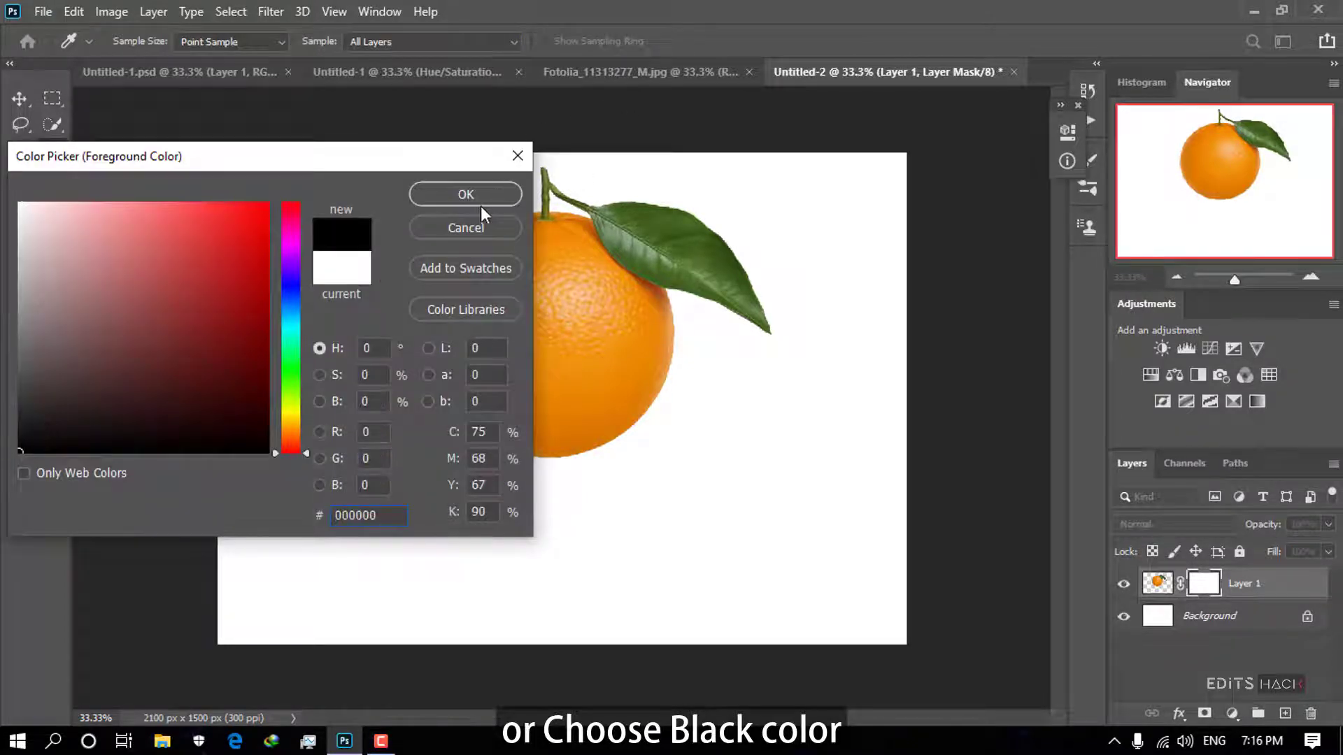
click(481, 199)
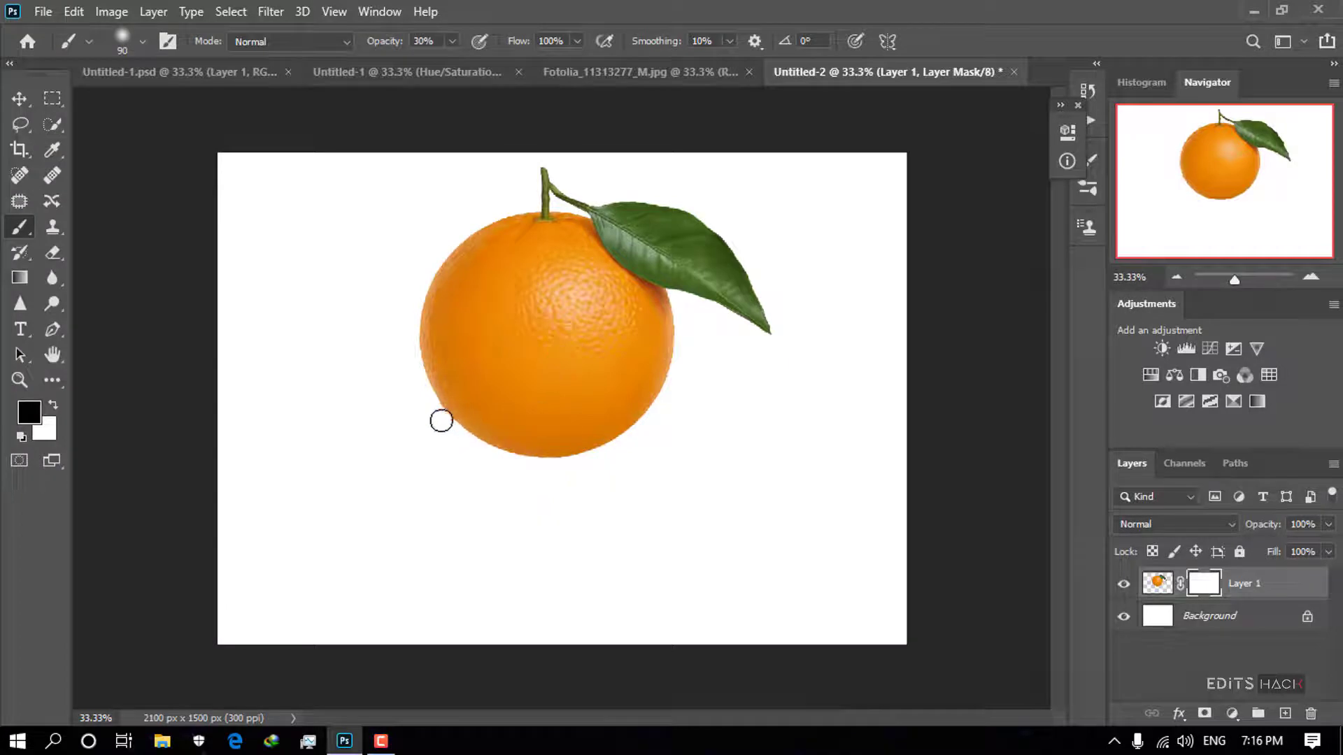
mouse_move(435, 407)
mouse_down()
mouse_move(662, 410)
mouse_move(434, 426)
mouse_move(643, 428)
mouse_move(455, 444)
mouse_move(604, 453)
mouse_up()
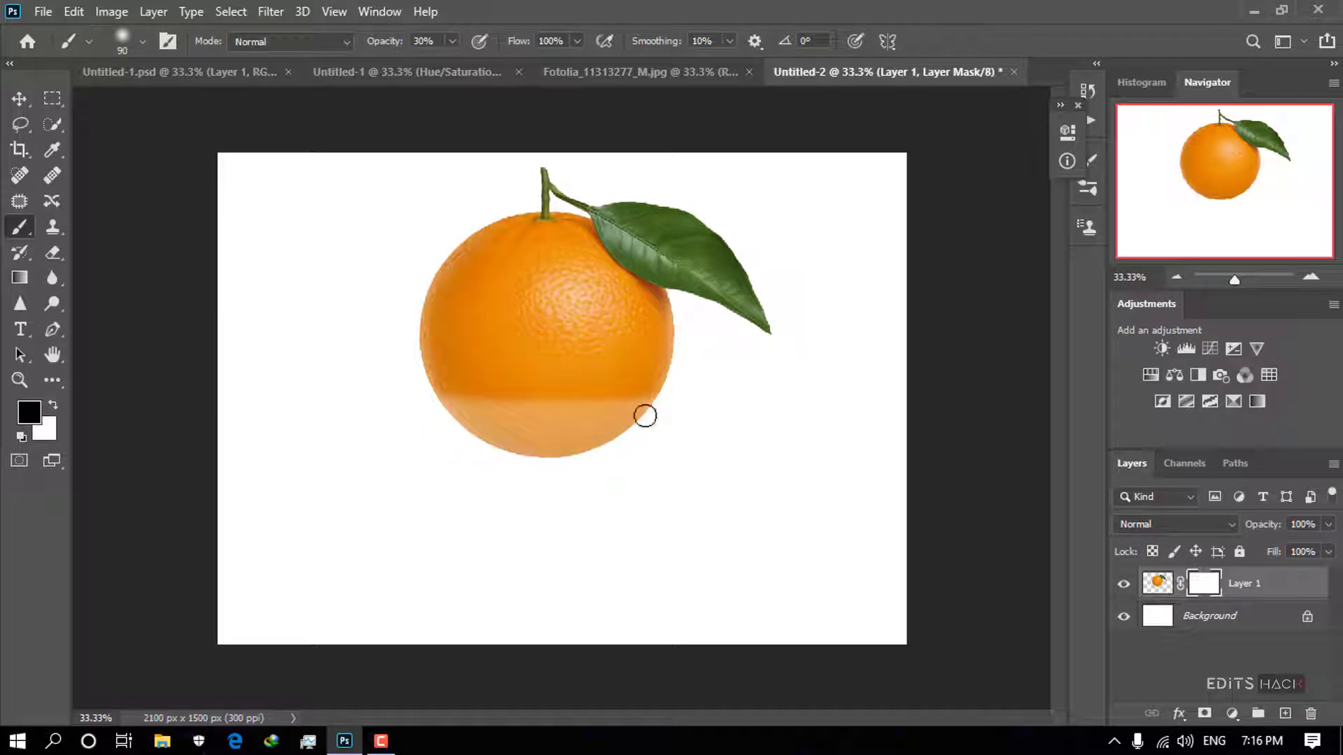
mouse_move(647, 400)
mouse_down()
mouse_move(403, 396)
mouse_move(644, 397)
mouse_up()
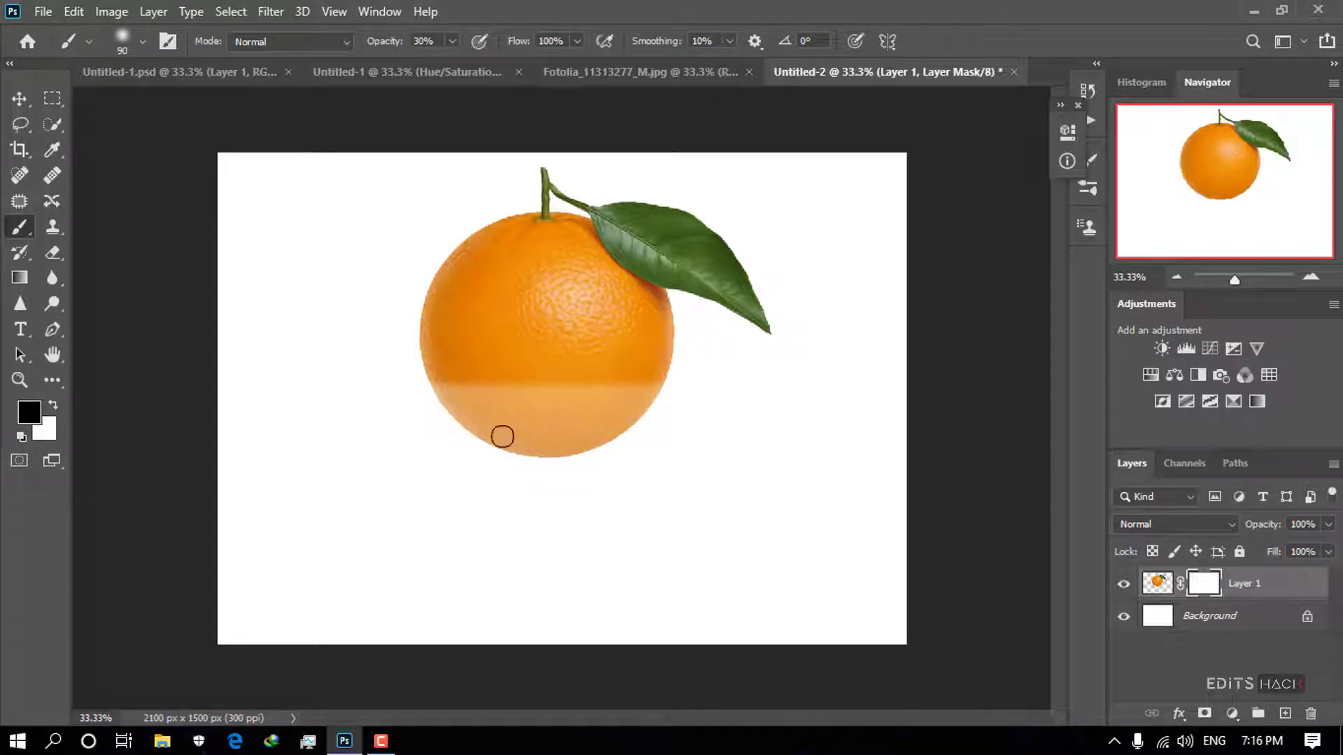
mouse_move(654, 417)
mouse_down()
mouse_move(489, 441)
mouse_move(559, 438)
mouse_up()
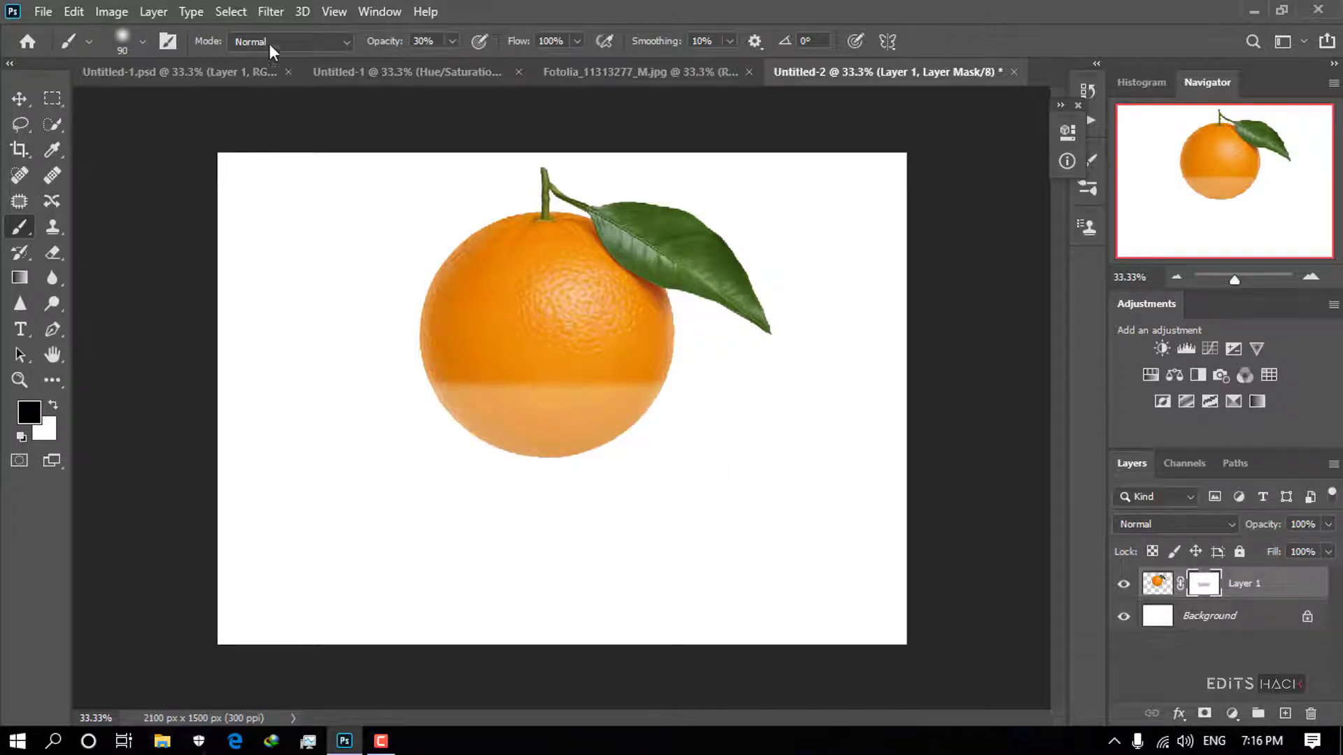
Open the water splash image "air" from the Desktop folder.
click(43, 11)
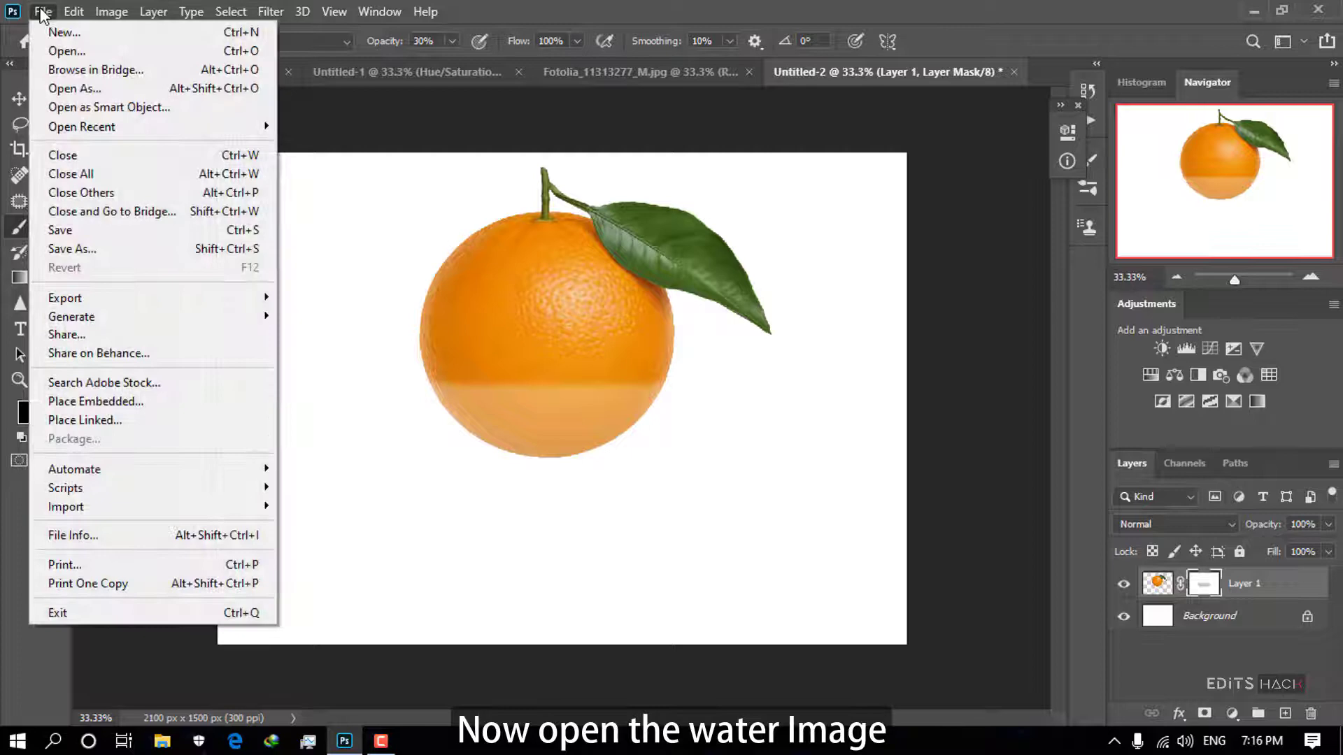
click(65, 52)
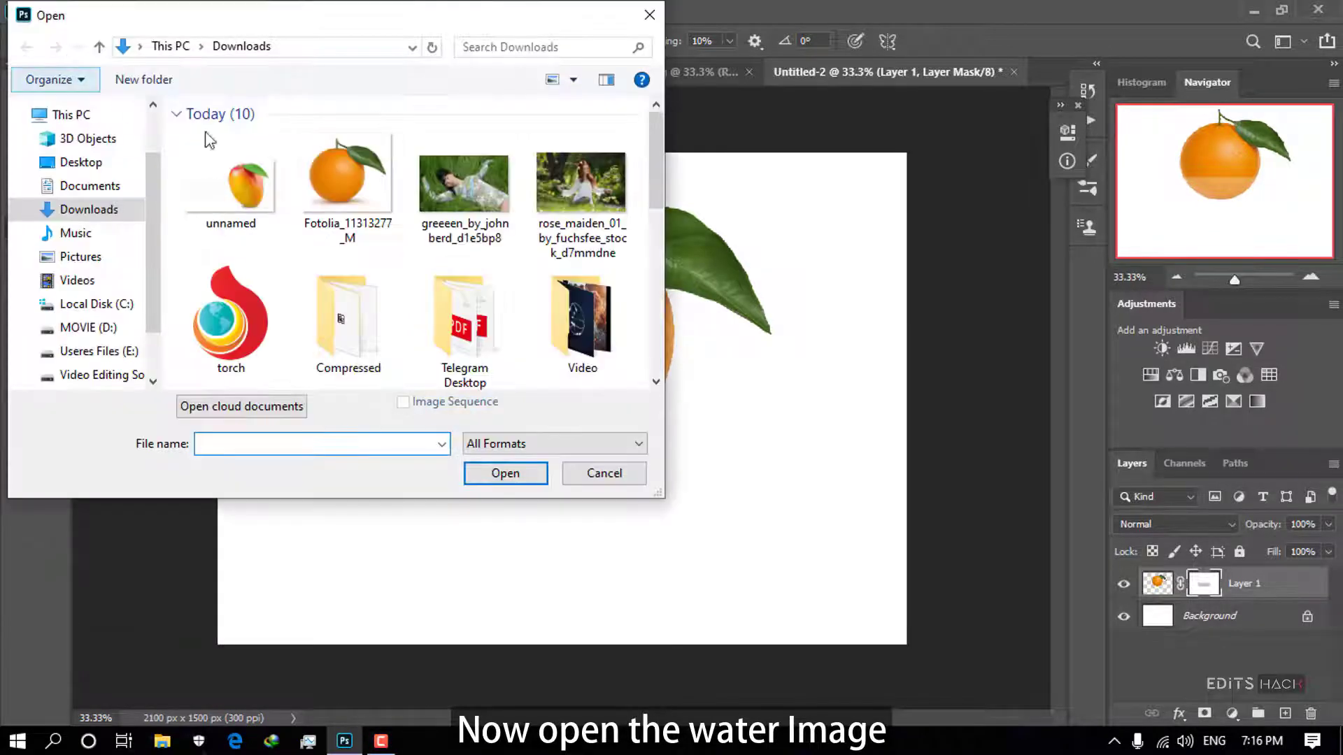
click(71, 166)
click(442, 179)
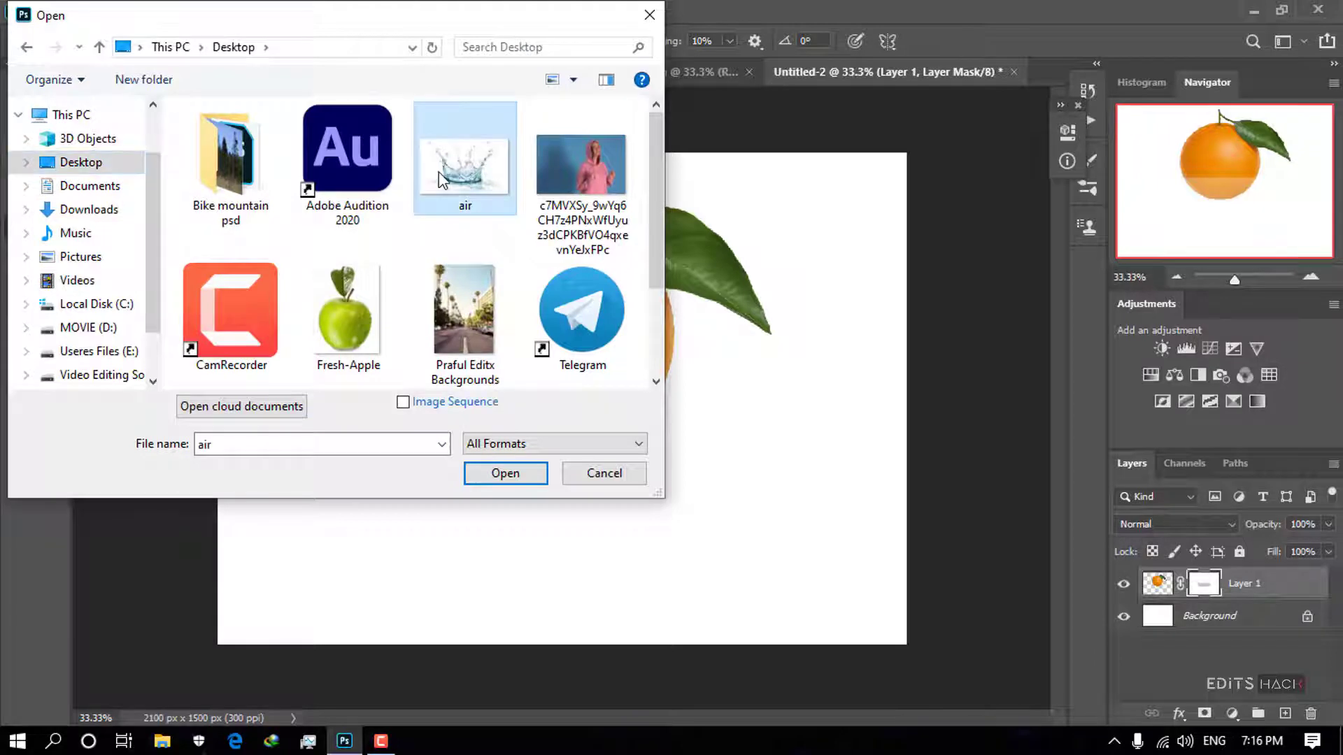
double_click(439, 172)
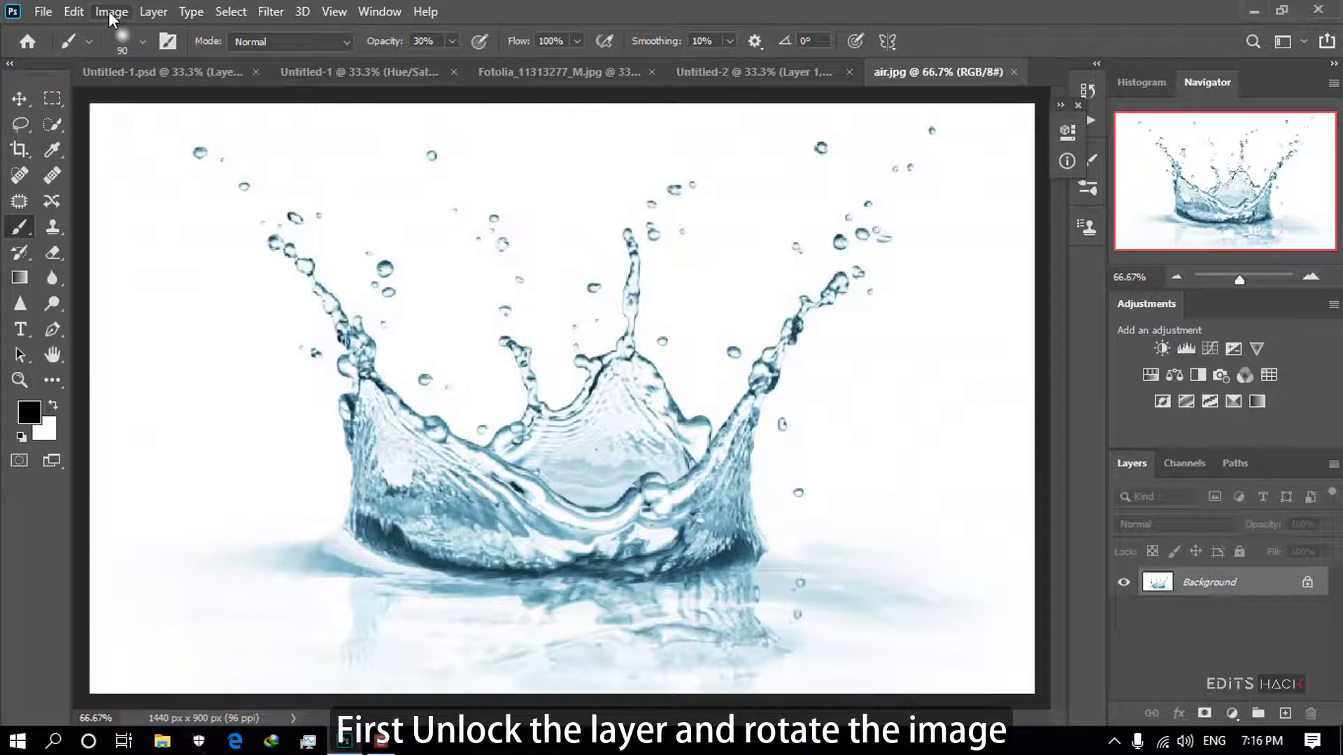
Unlock the background layer of air.jpg and rotate the water splash 180°.
click(75, 11)
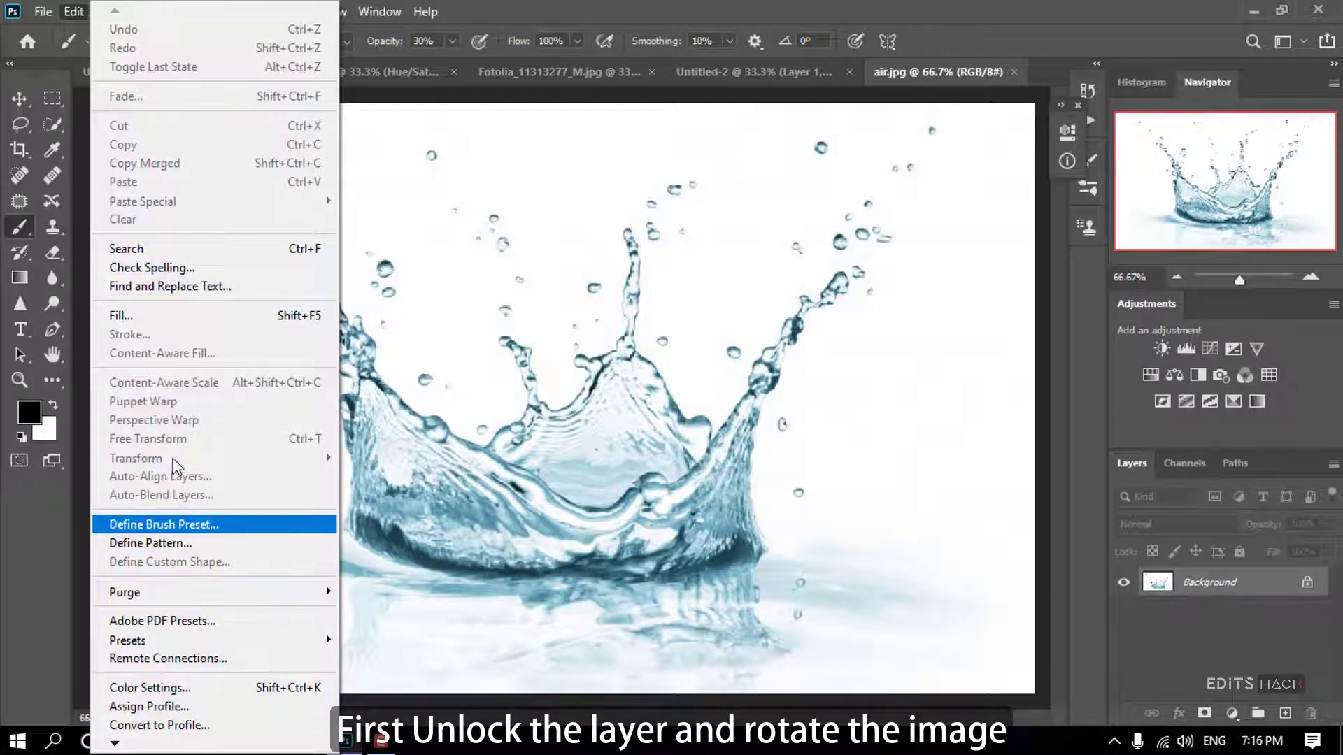
click(1300, 607)
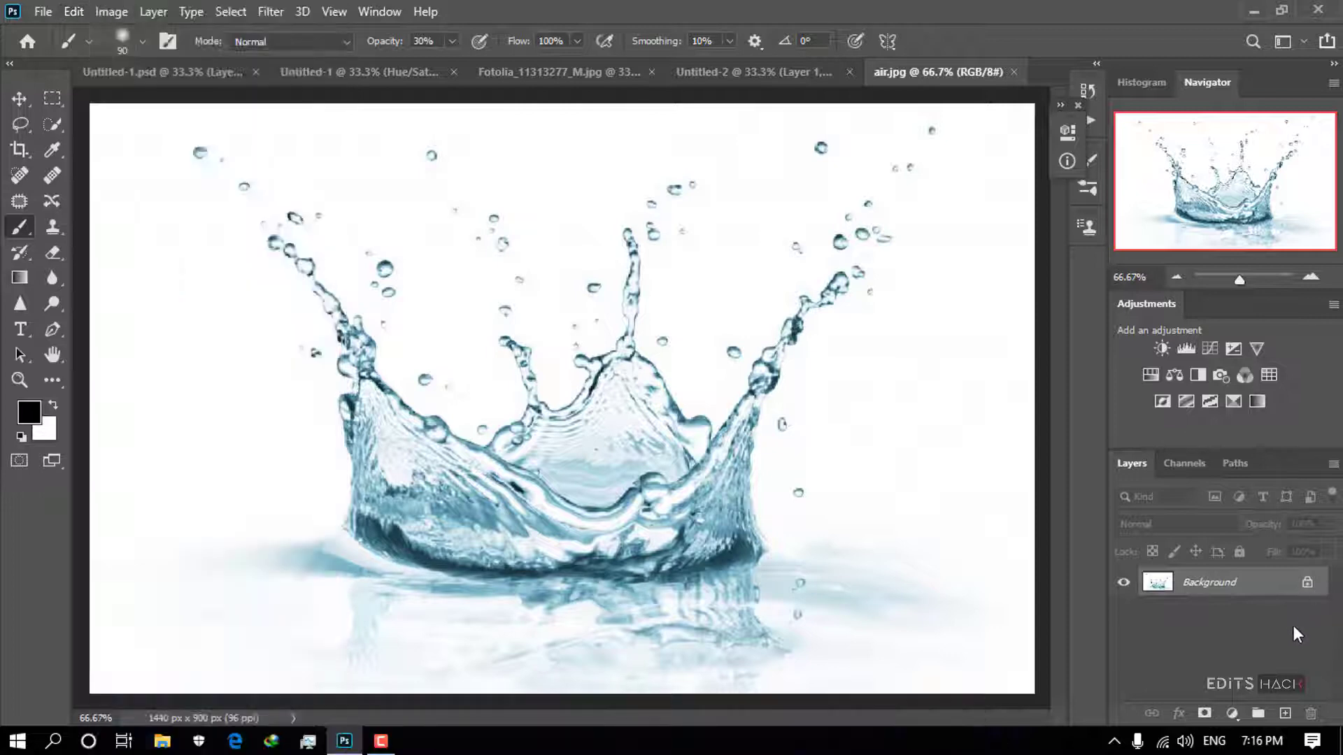
click(1307, 588)
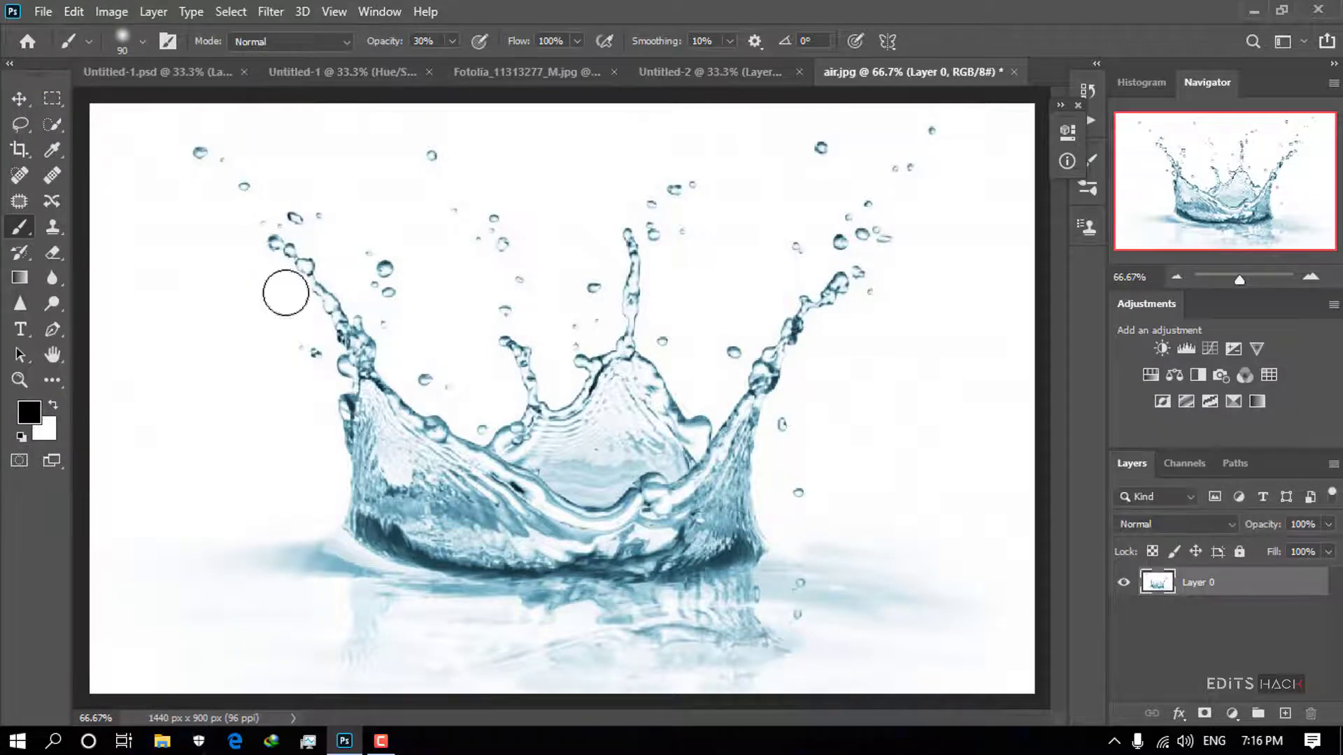
click(73, 12)
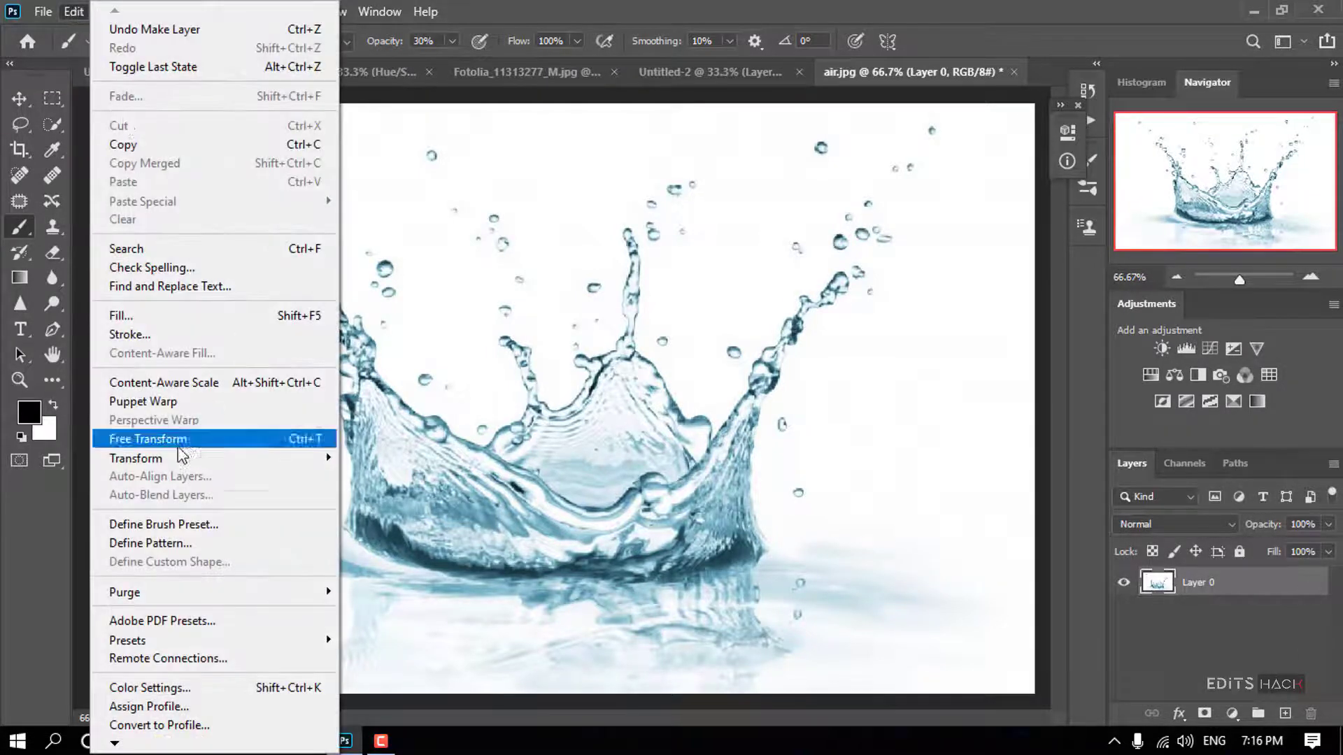
mouse_move(260, 465)
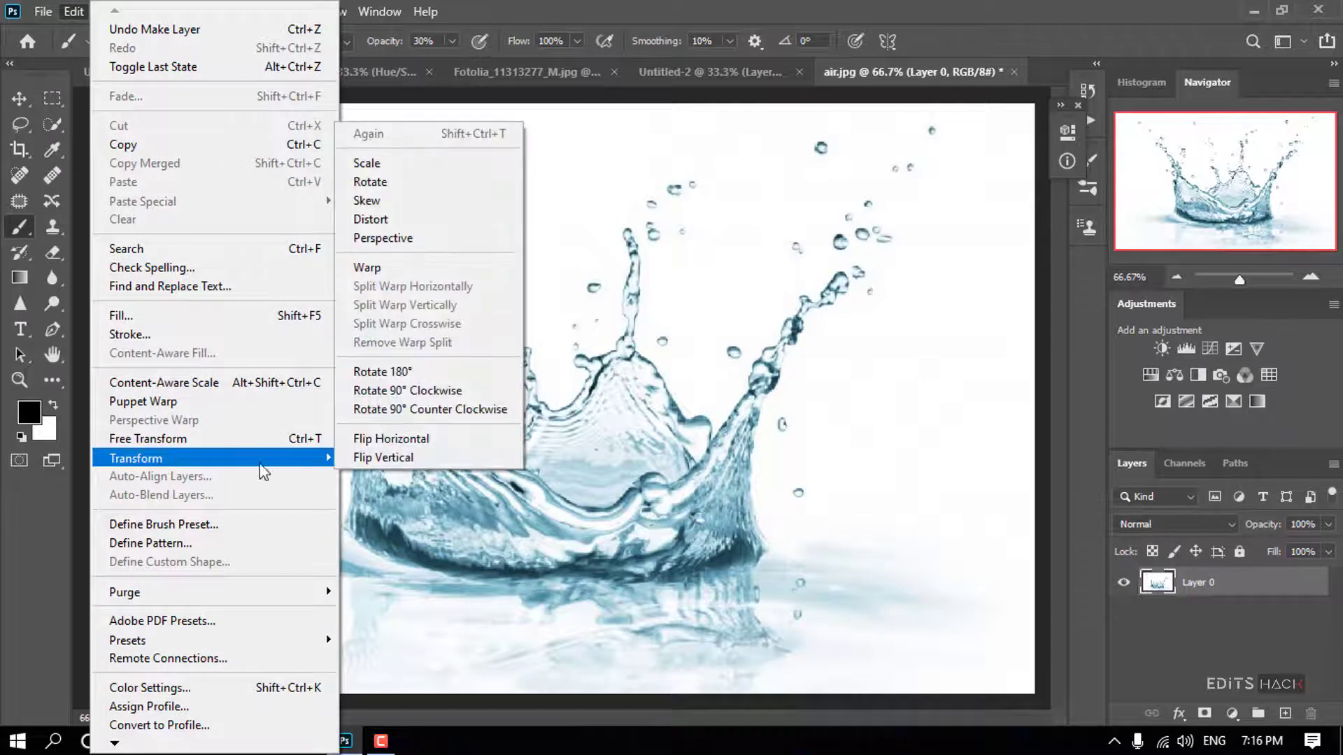
click(402, 371)
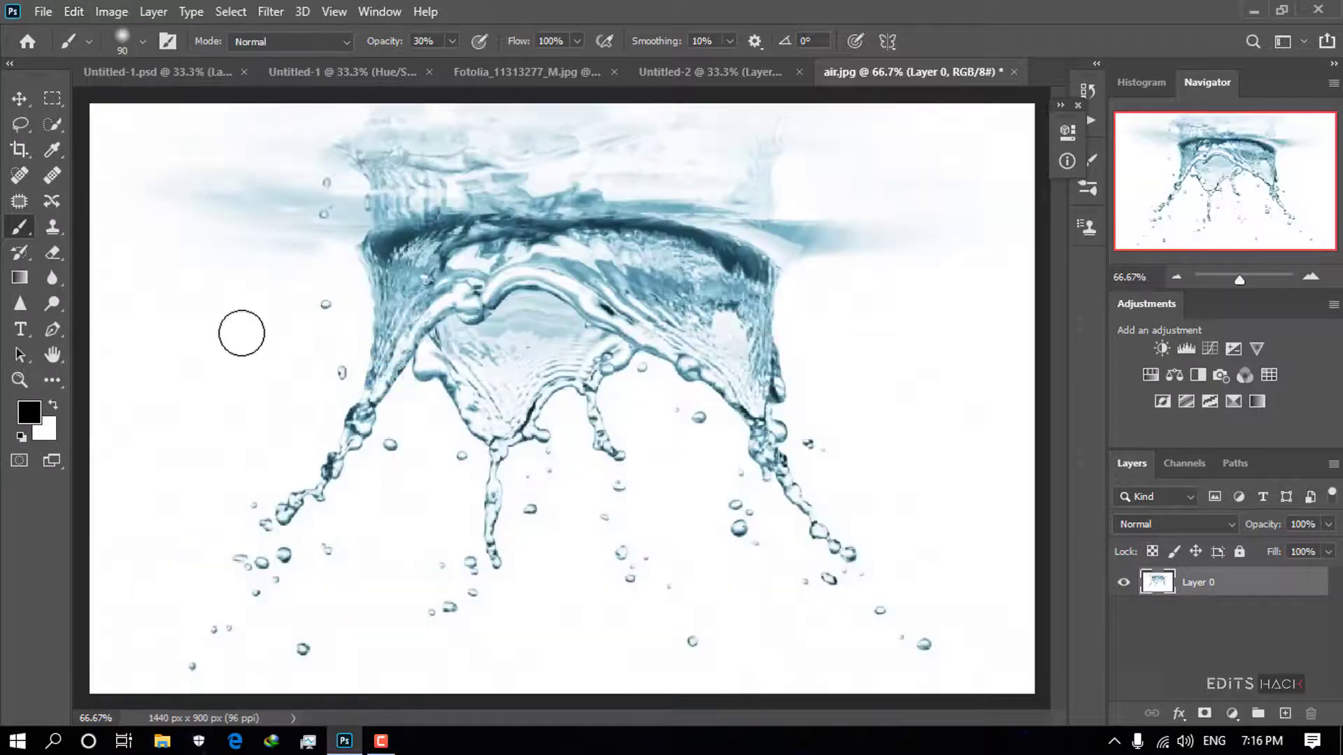
Select the white background around the water splash using the Magic Wand with a tolerance of 32.
click(53, 125)
right_click(50, 125)
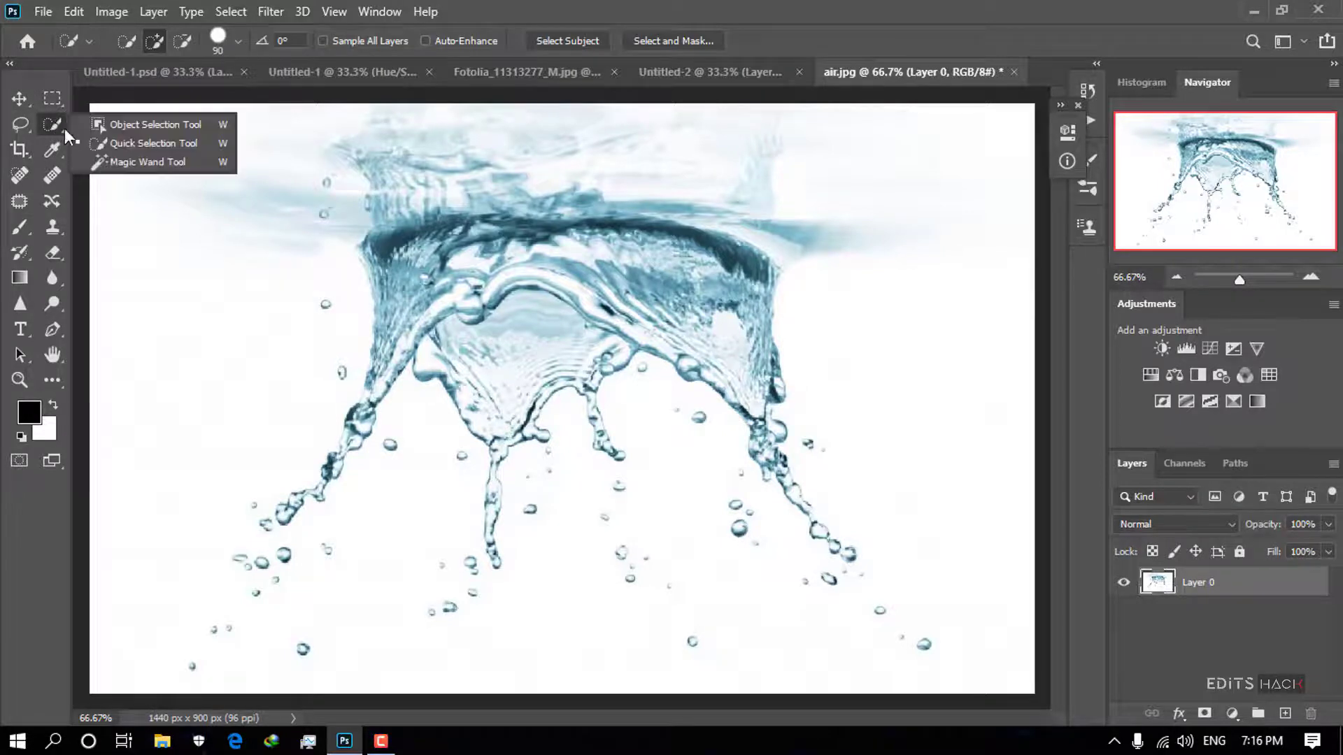
click(139, 162)
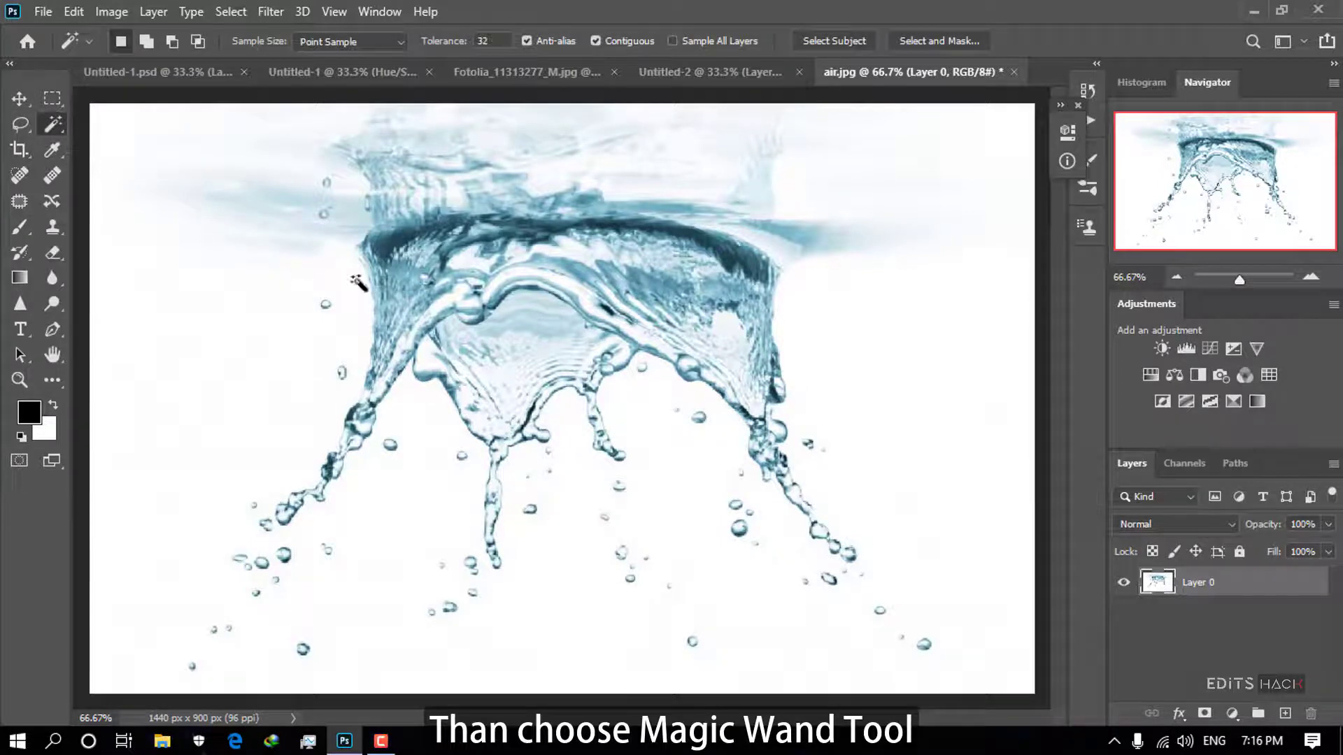
click(221, 302)
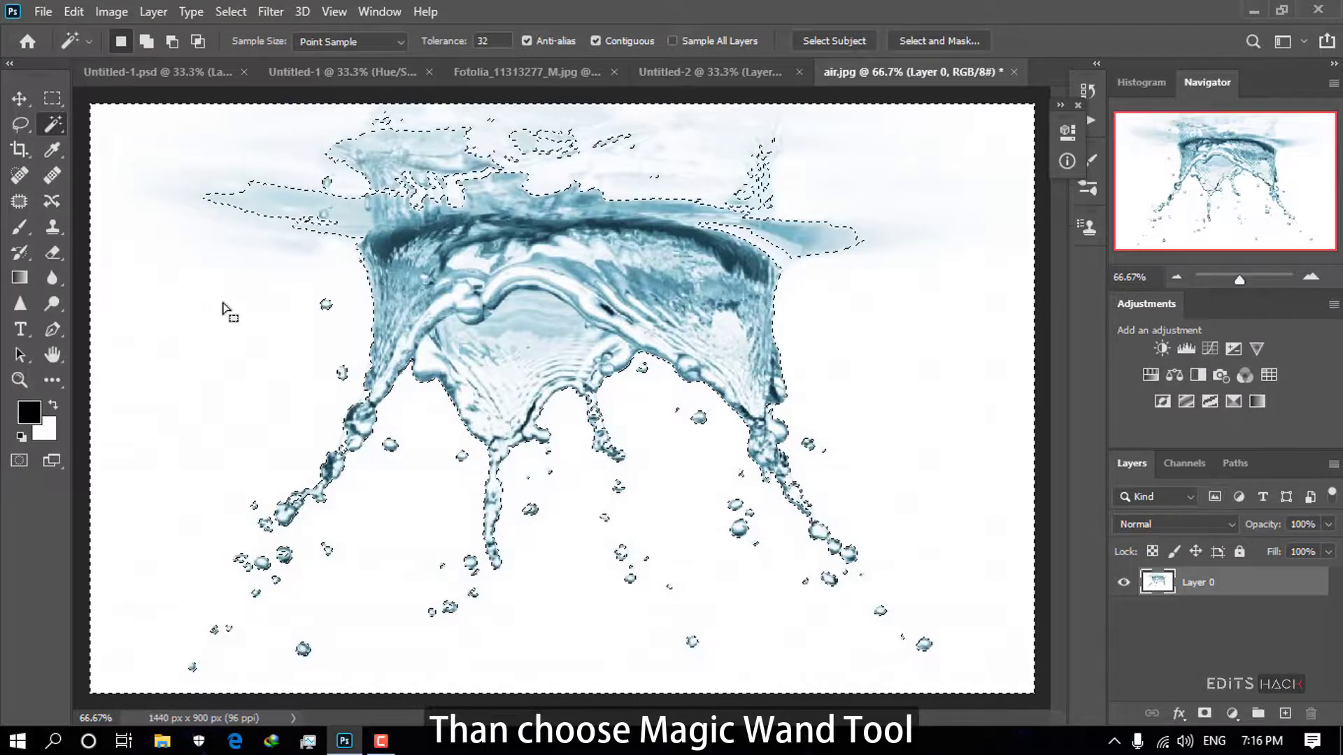
Invert the selection and move the selected water splash into Untitled-2 over the orange's lower part.
click(227, 12)
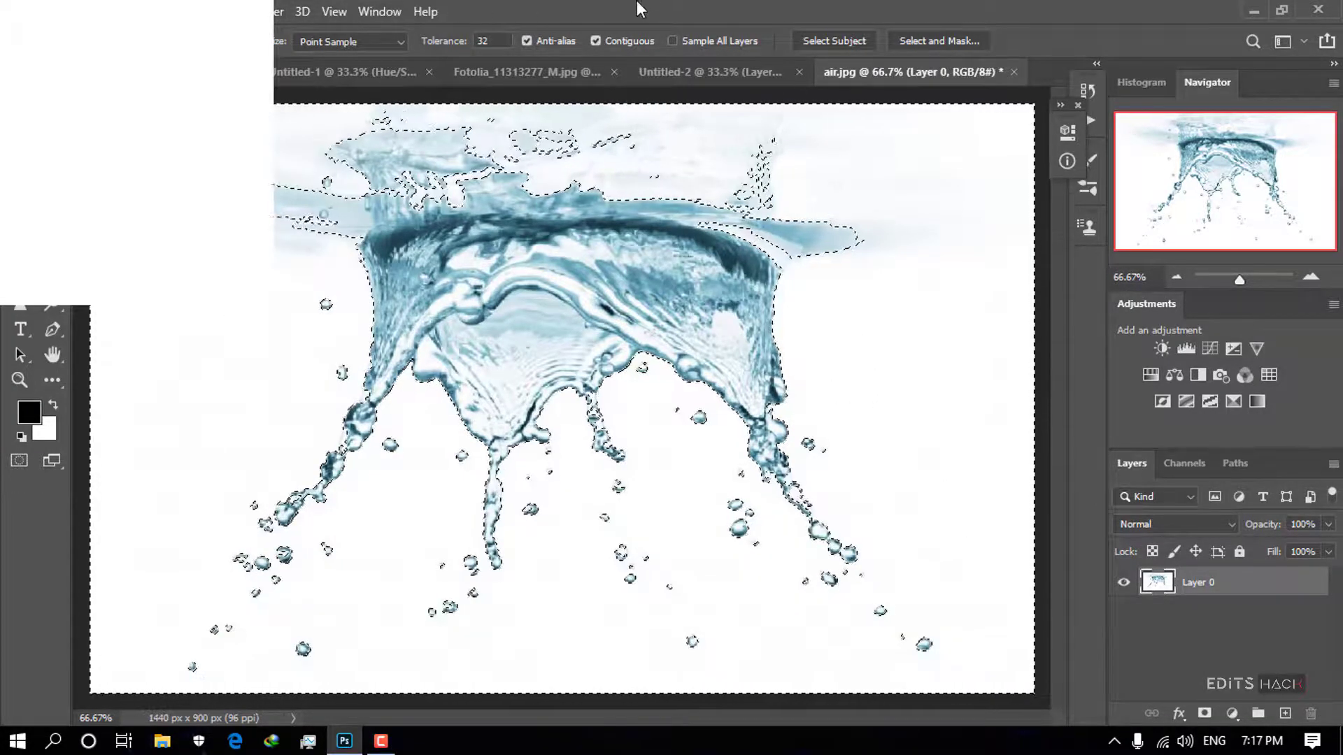
click(231, 11)
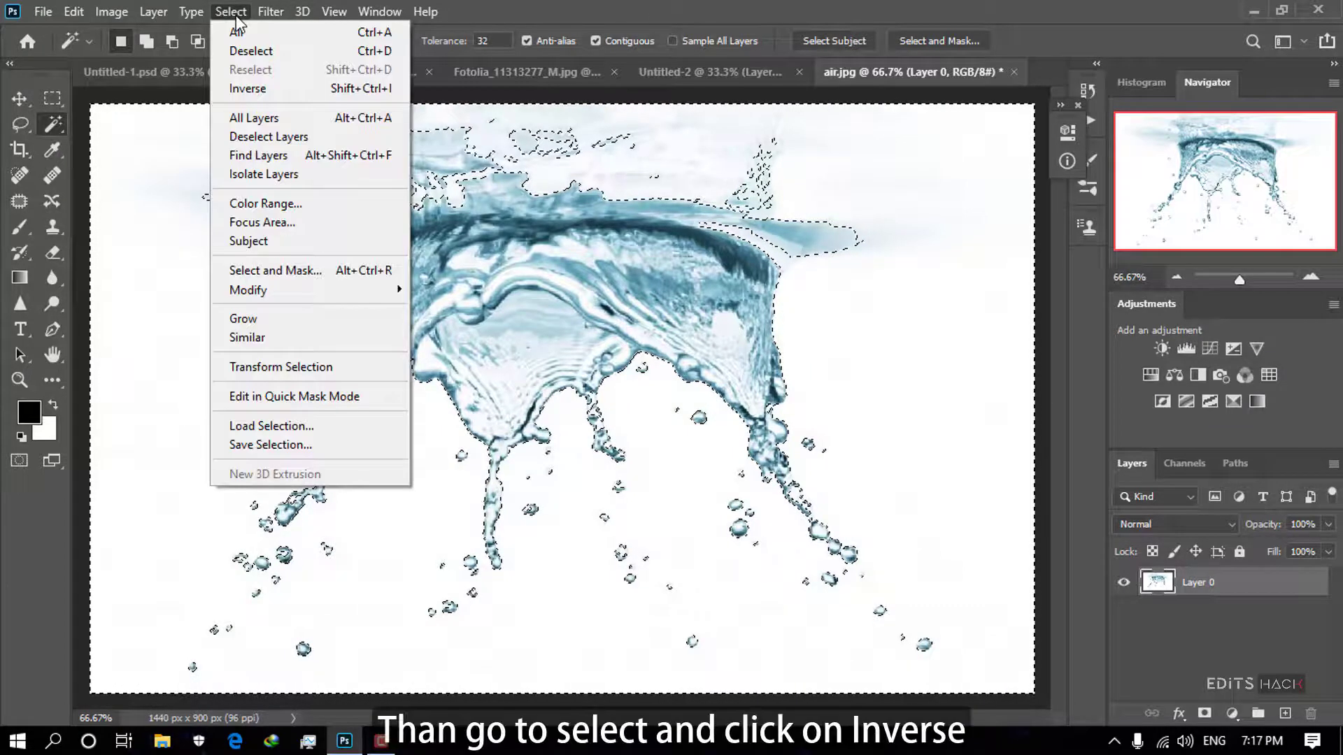
click(257, 91)
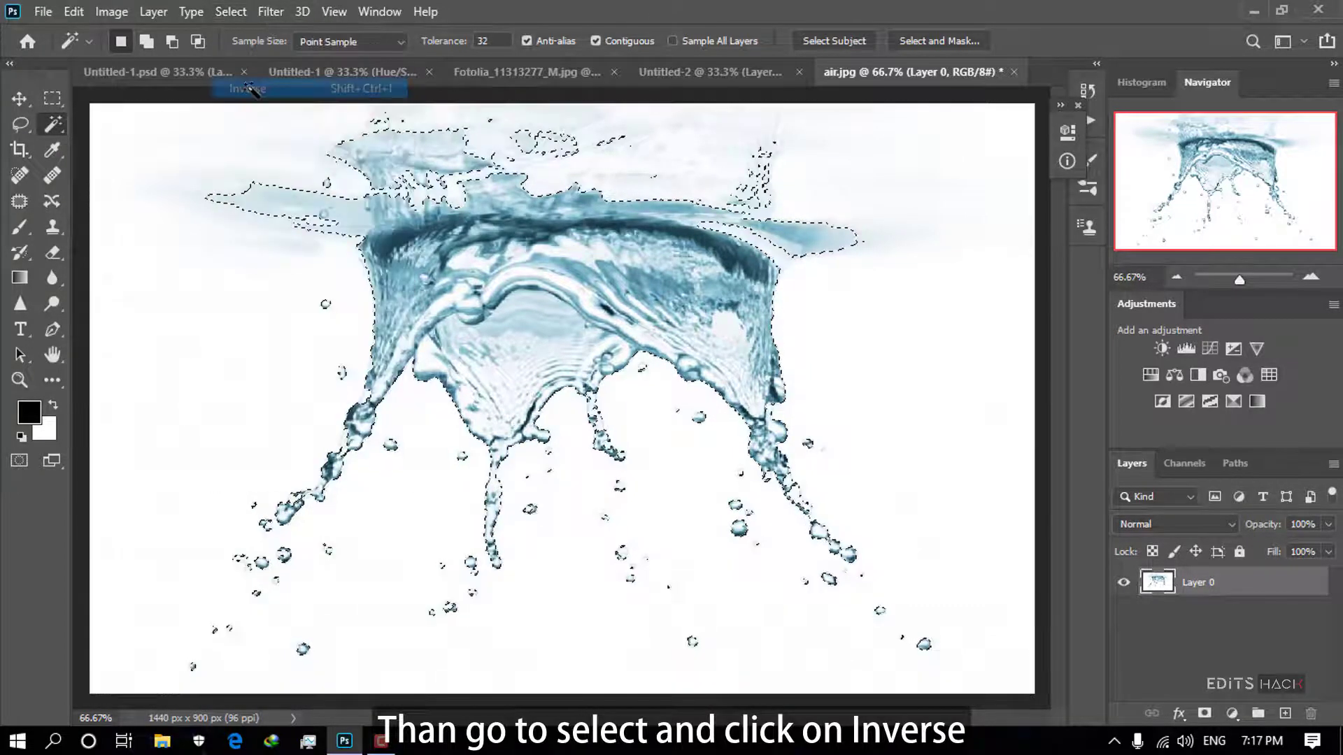
click(19, 98)
drag(552, 297, 545, 424)
Warp the splash layer, spreading its lower part downward and outward and fitting its upper rim to the orange's width.
click(73, 13)
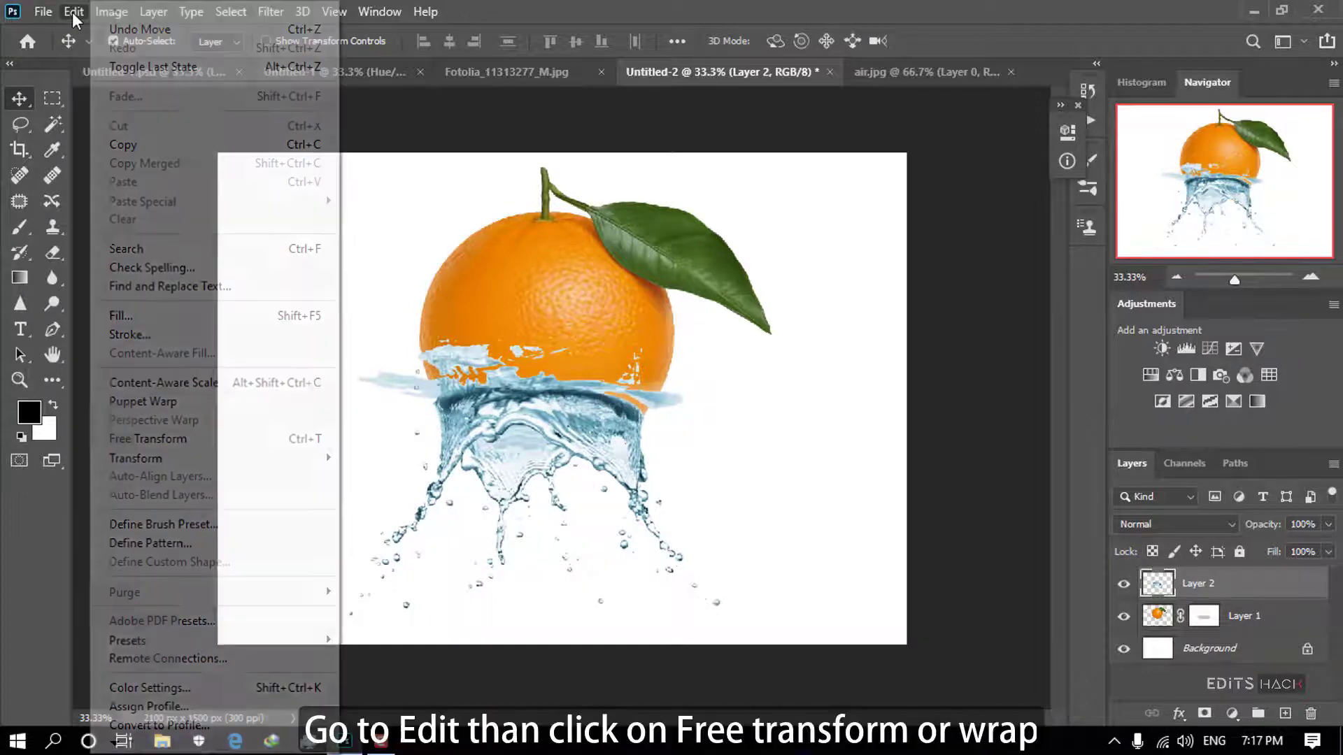
mouse_move(204, 458)
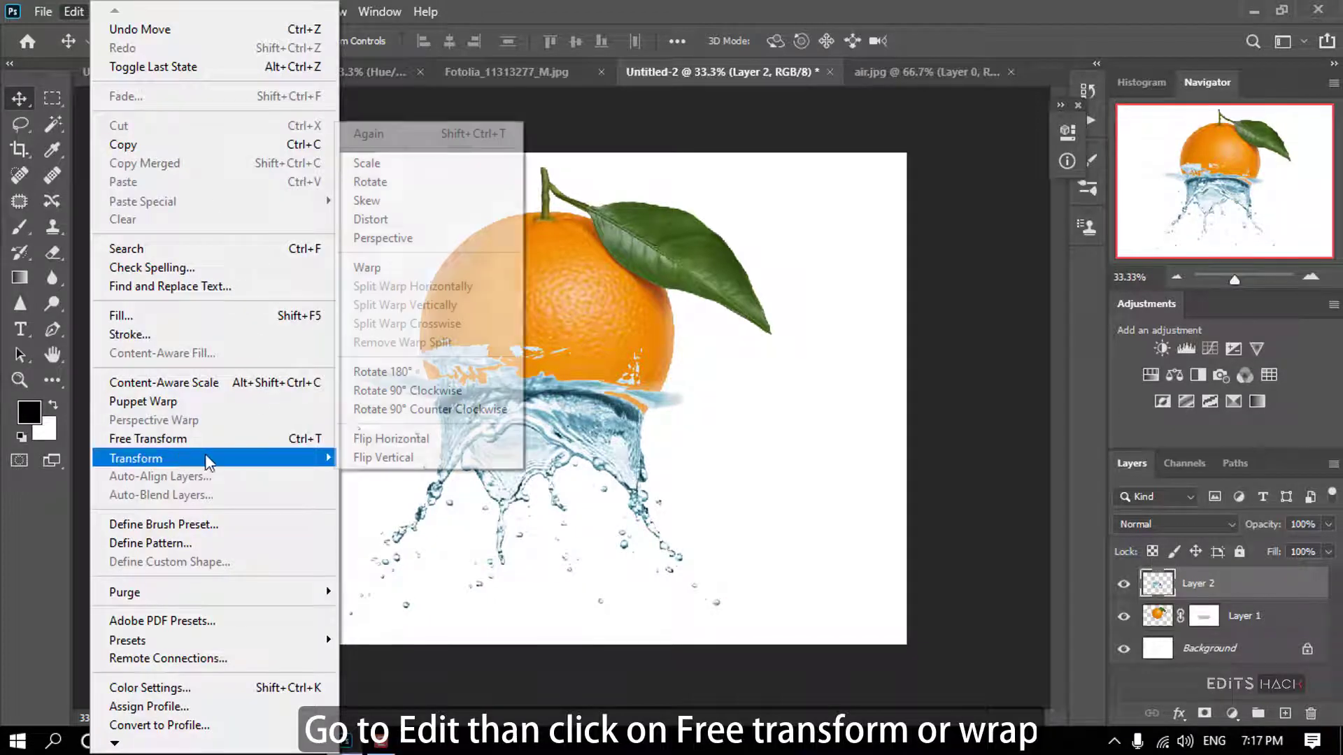
click(369, 268)
drag(655, 559, 663, 590)
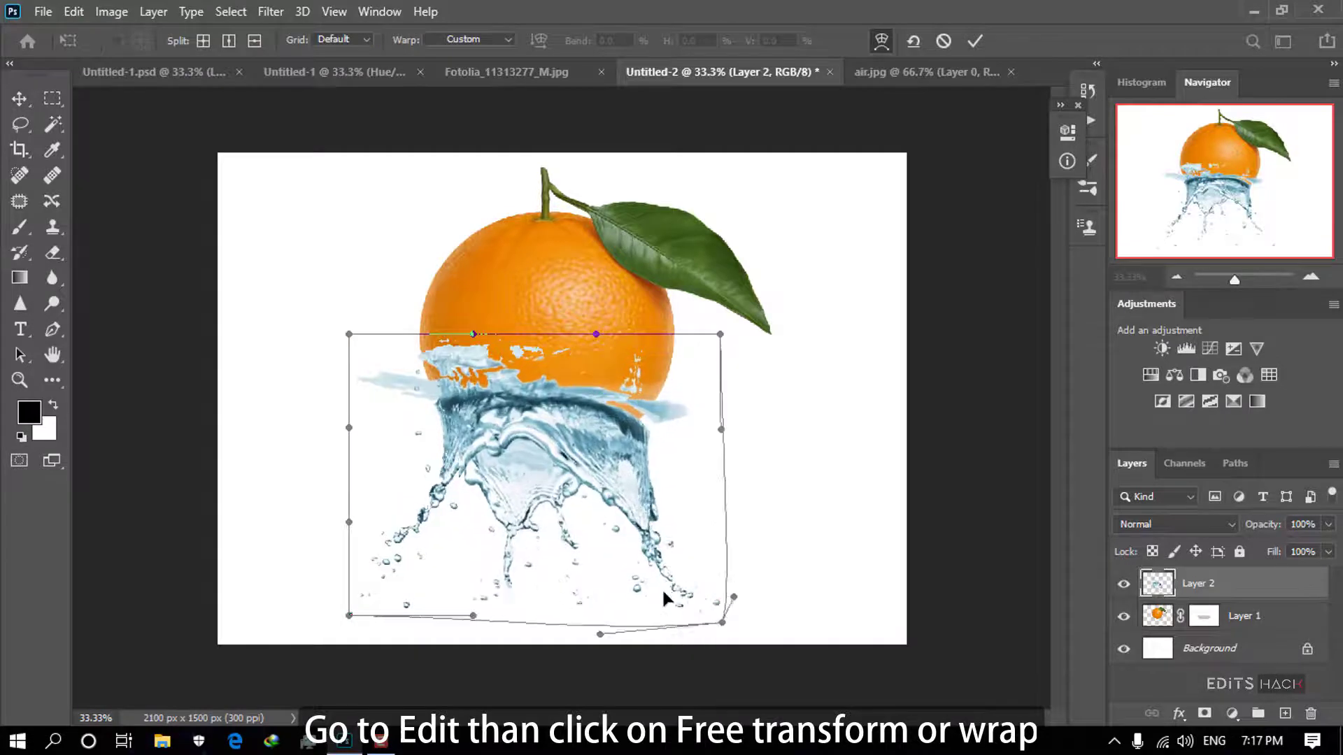
drag(432, 559, 420, 607)
drag(679, 471, 692, 423)
drag(433, 516, 452, 497)
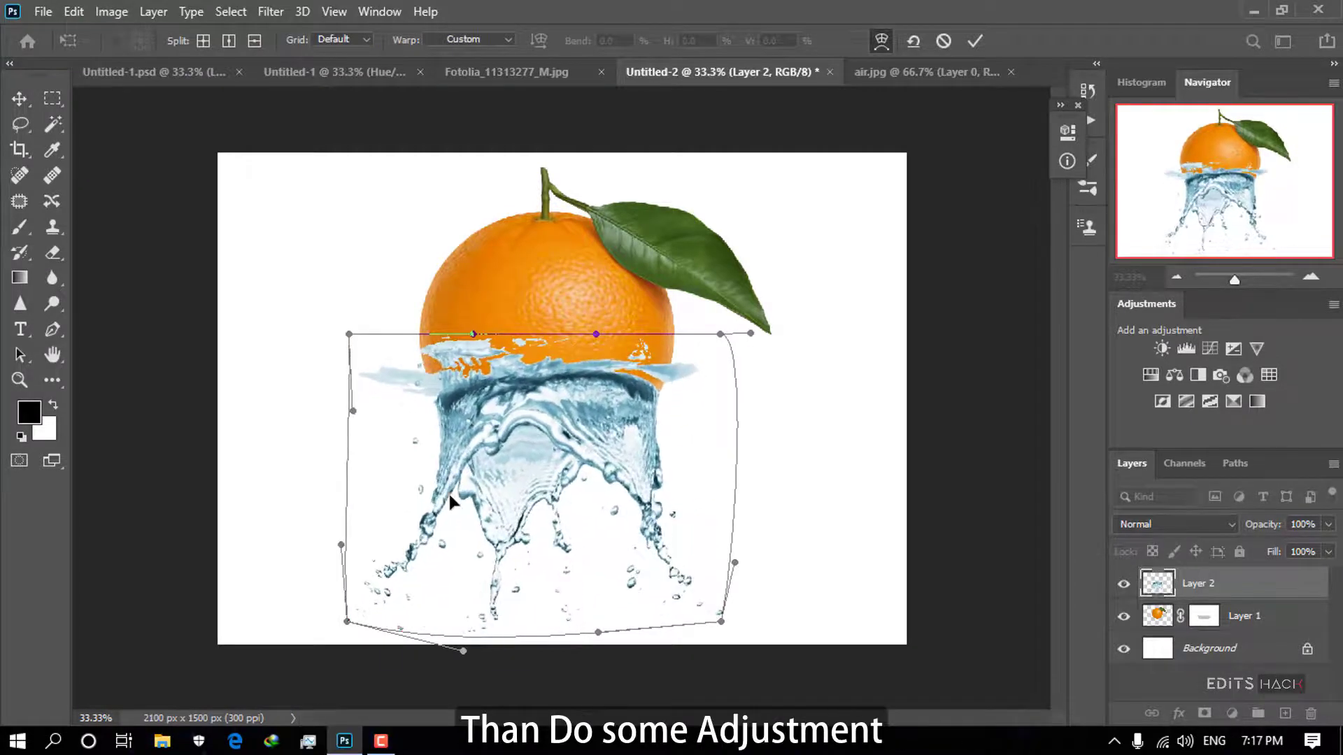
drag(531, 514, 545, 621)
drag(661, 563, 691, 588)
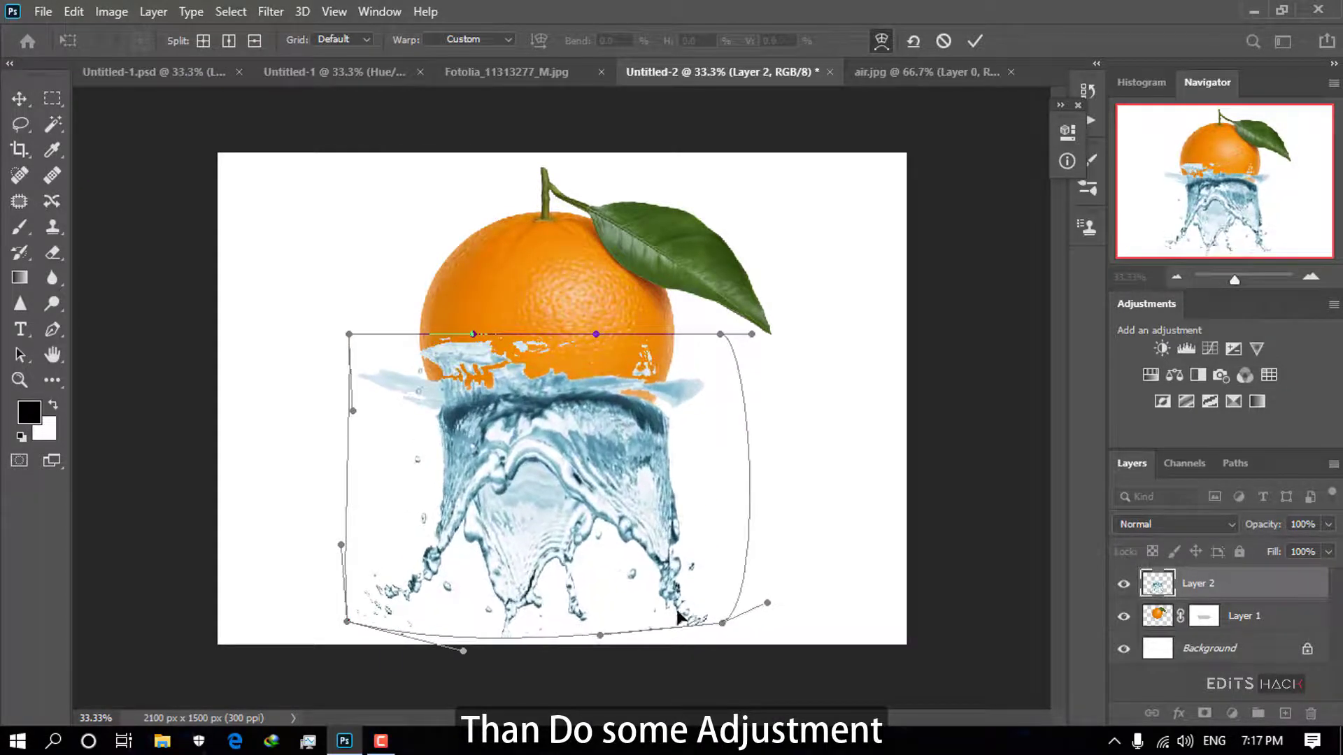
drag(341, 544, 238, 584)
drag(347, 621, 358, 609)
drag(489, 470, 494, 430)
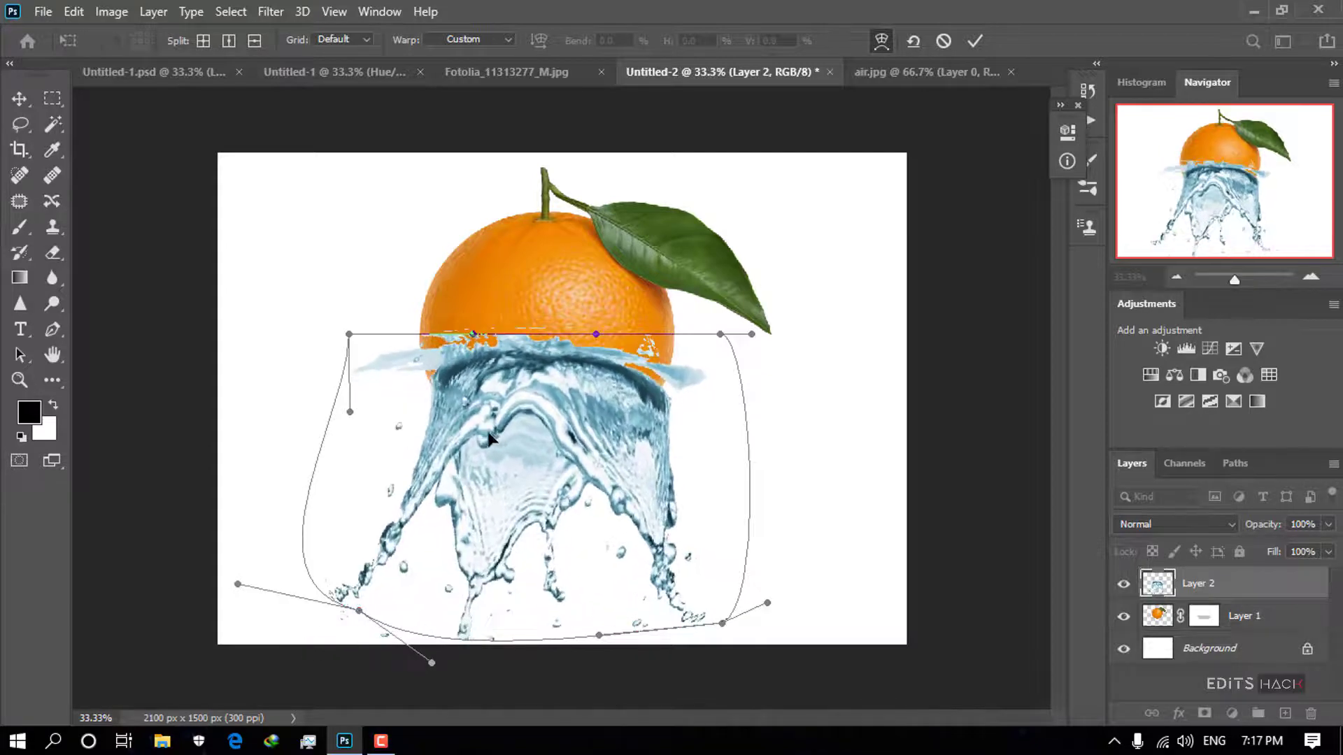
drag(686, 432, 698, 387)
drag(389, 444, 379, 461)
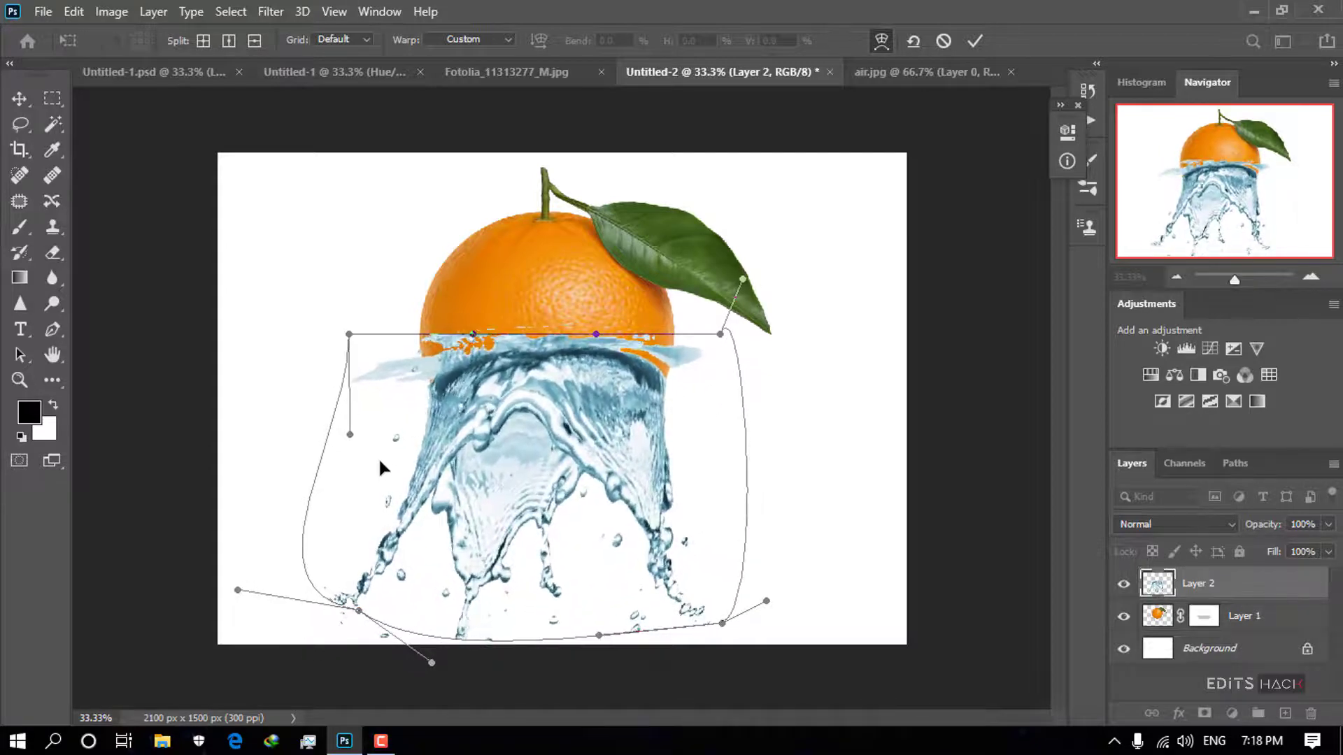
click(971, 41)
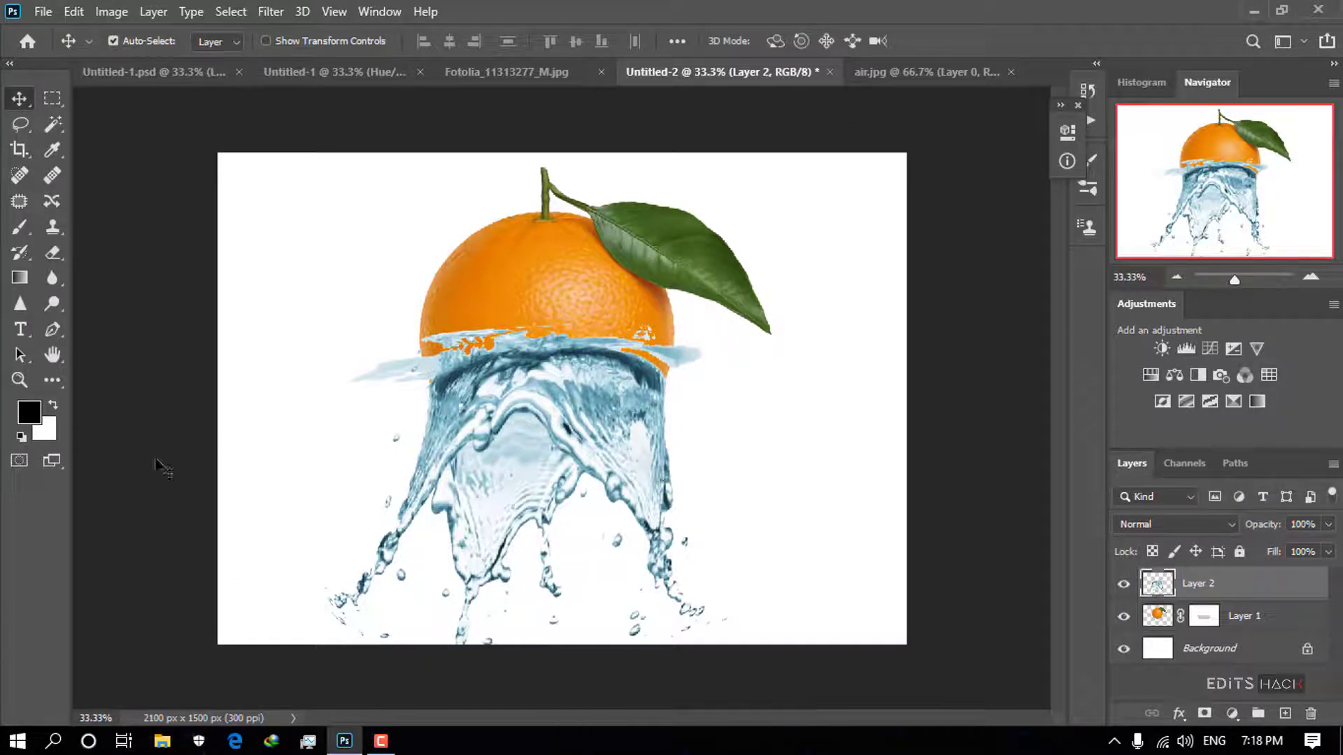
Add a layer mask to the splash layer and fade the splash's upper rim over the orange with the Eraser at 33% opacity.
click(1203, 714)
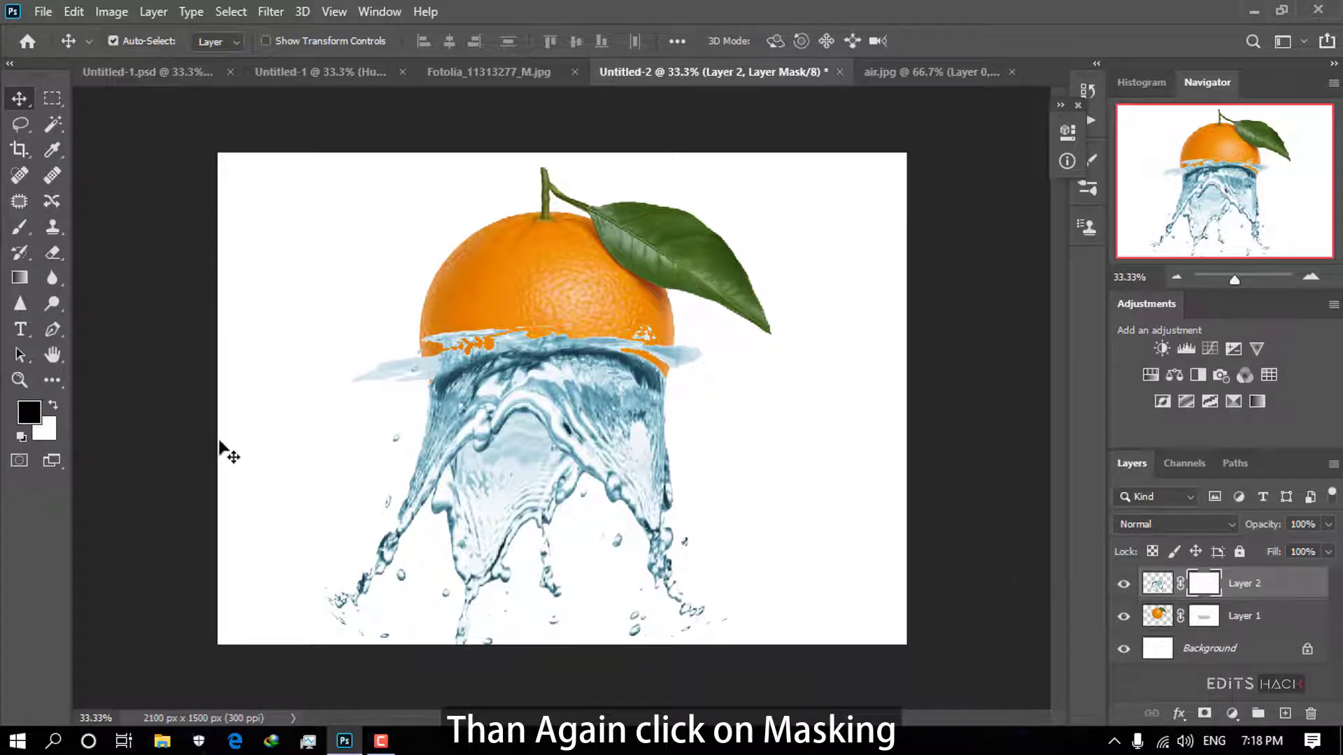
click(54, 256)
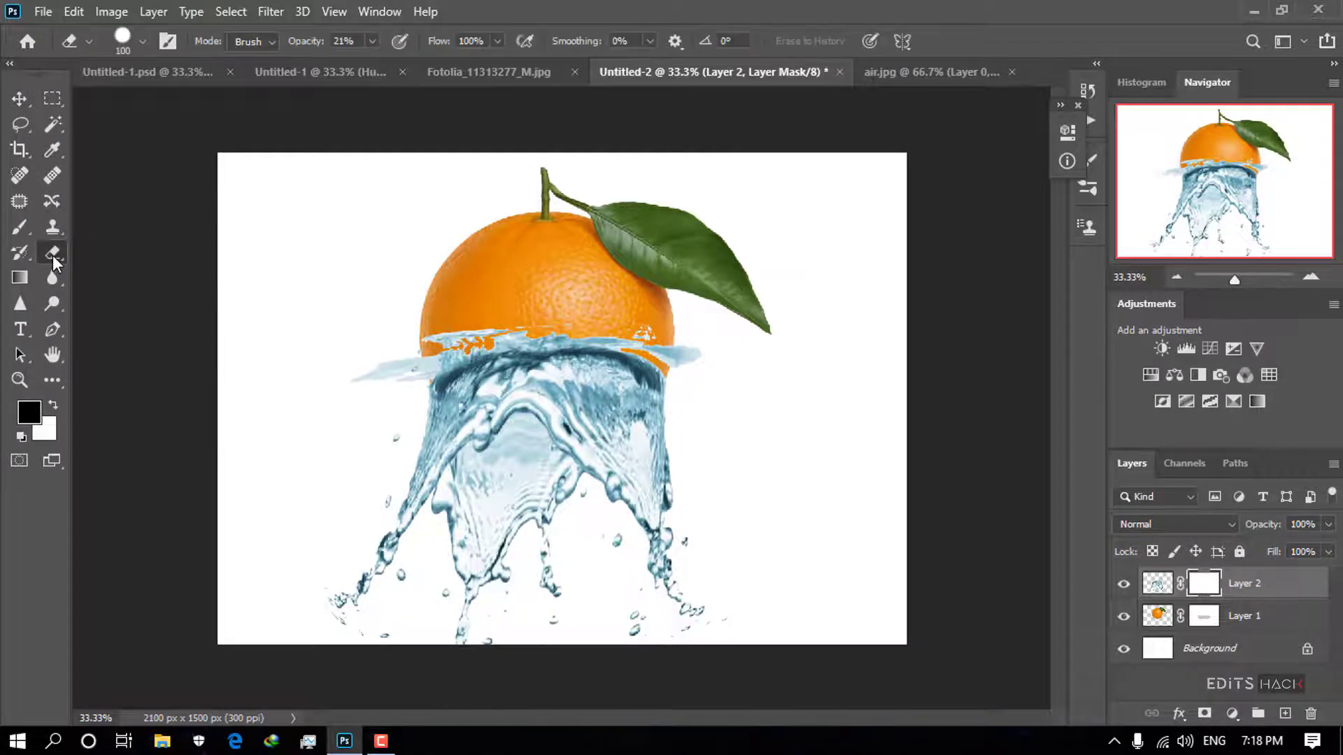
click(373, 40)
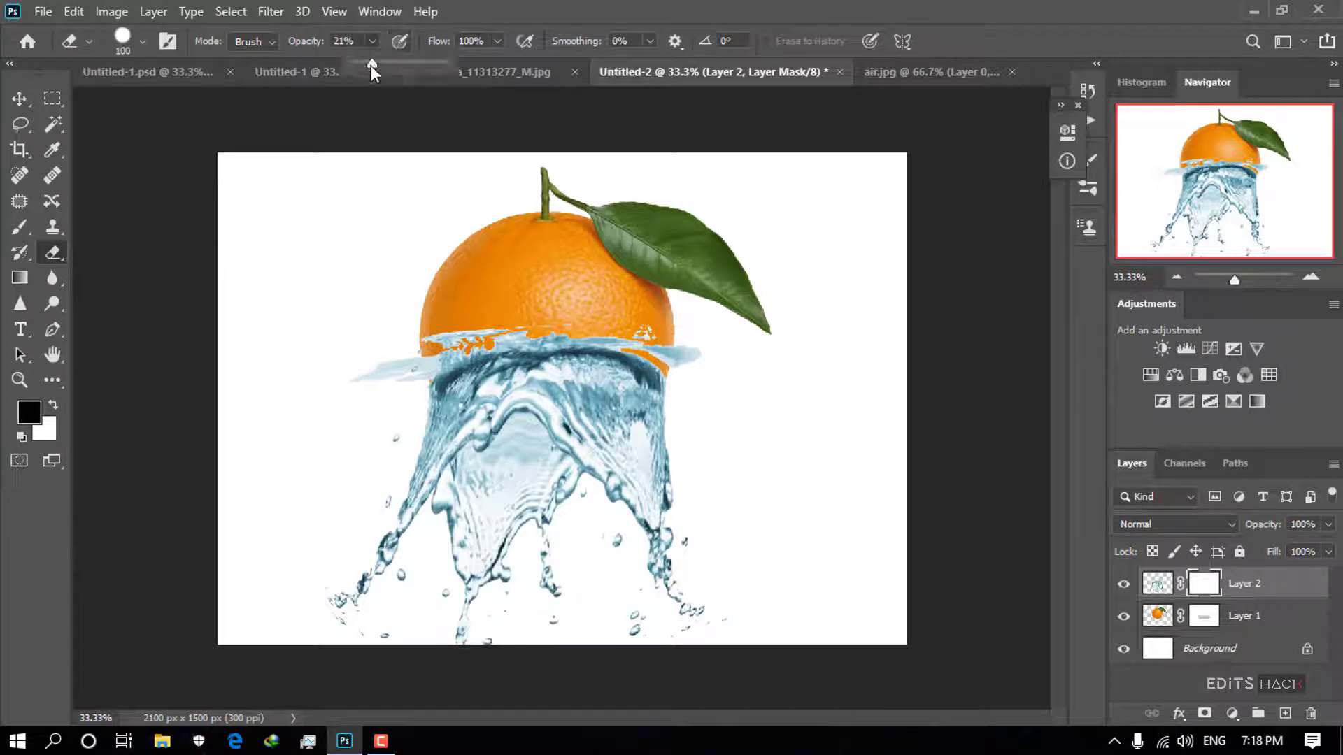
drag(370, 65, 392, 63)
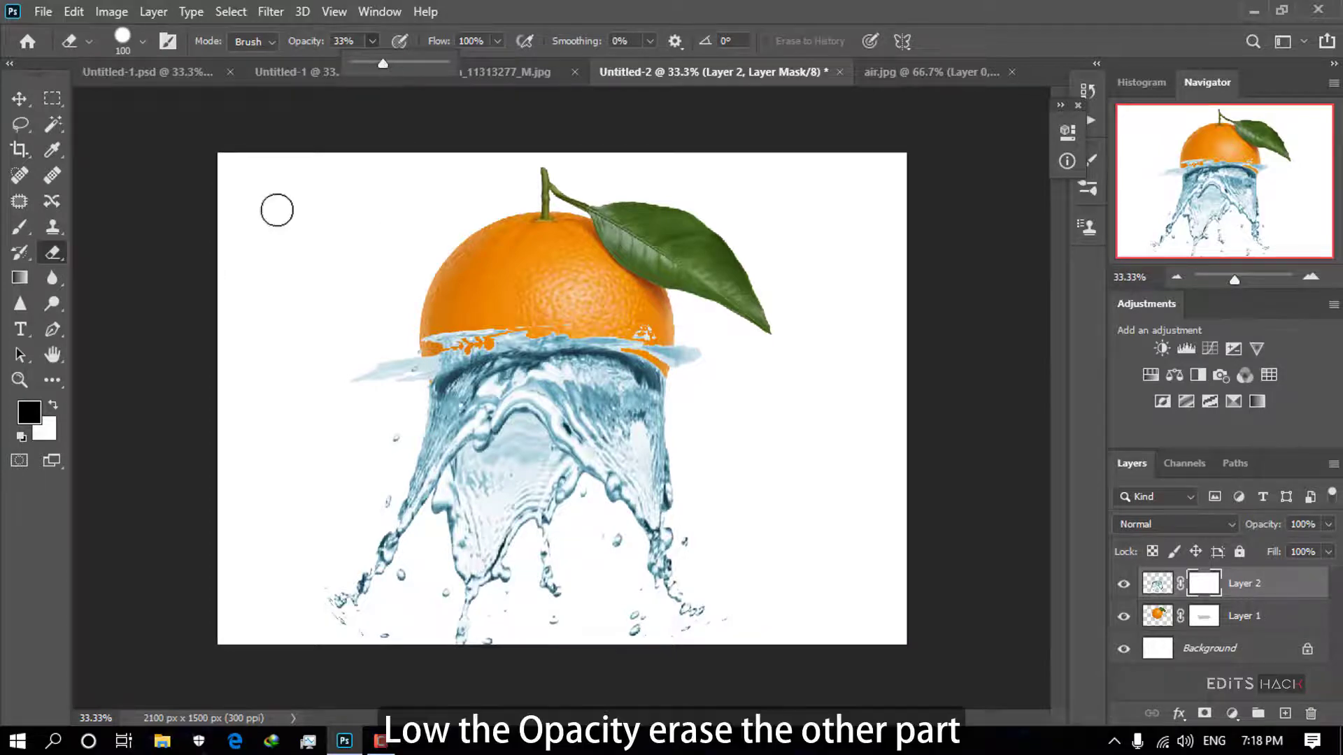
click(56, 408)
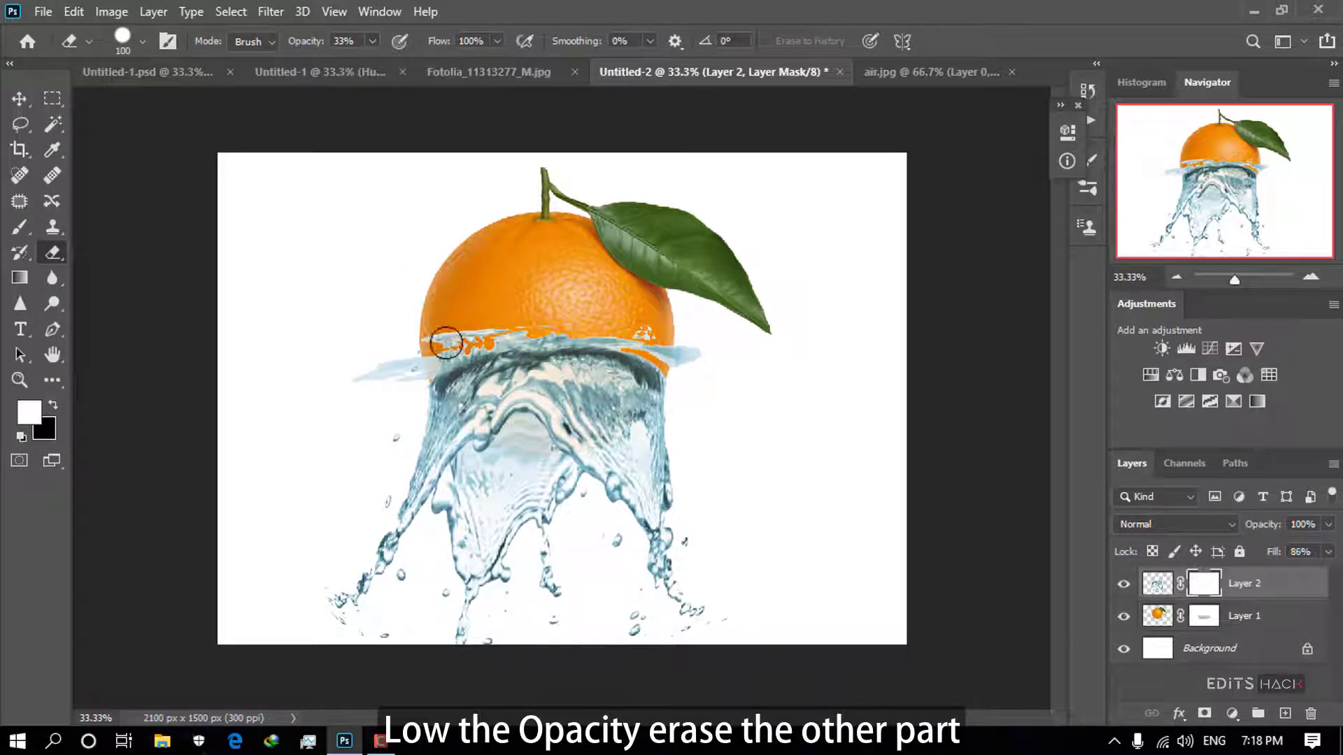
mouse_move(448, 343)
mouse_down()
mouse_move(535, 331)
mouse_move(451, 339)
mouse_move(384, 379)
mouse_move(453, 332)
mouse_move(347, 391)
mouse_move(486, 337)
mouse_move(412, 354)
mouse_move(426, 346)
mouse_move(505, 331)
mouse_move(635, 332)
mouse_move(724, 355)
mouse_move(526, 342)
mouse_move(463, 349)
mouse_move(405, 383)
mouse_move(438, 357)
mouse_up()
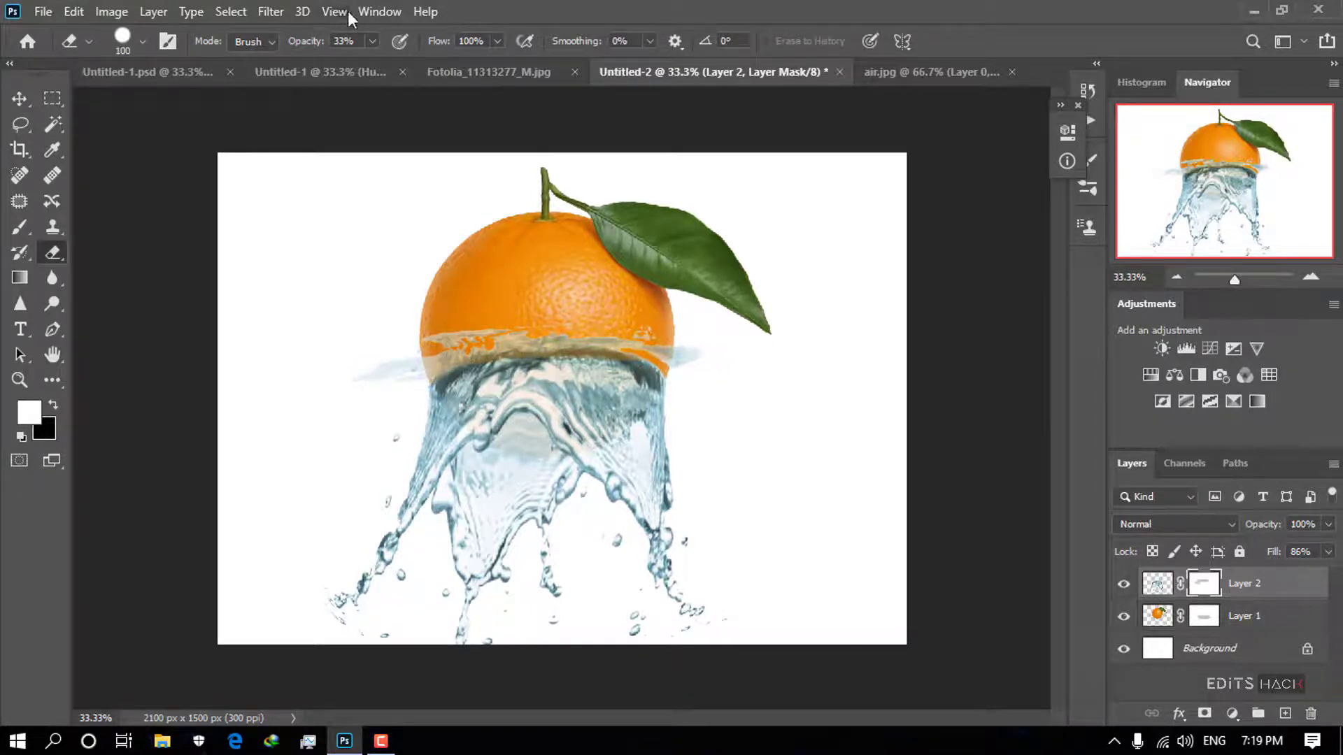
Erase the remaining water streaks across the orange and beside it on the splash layer's mask at 54% Eraser opacity.
click(373, 41)
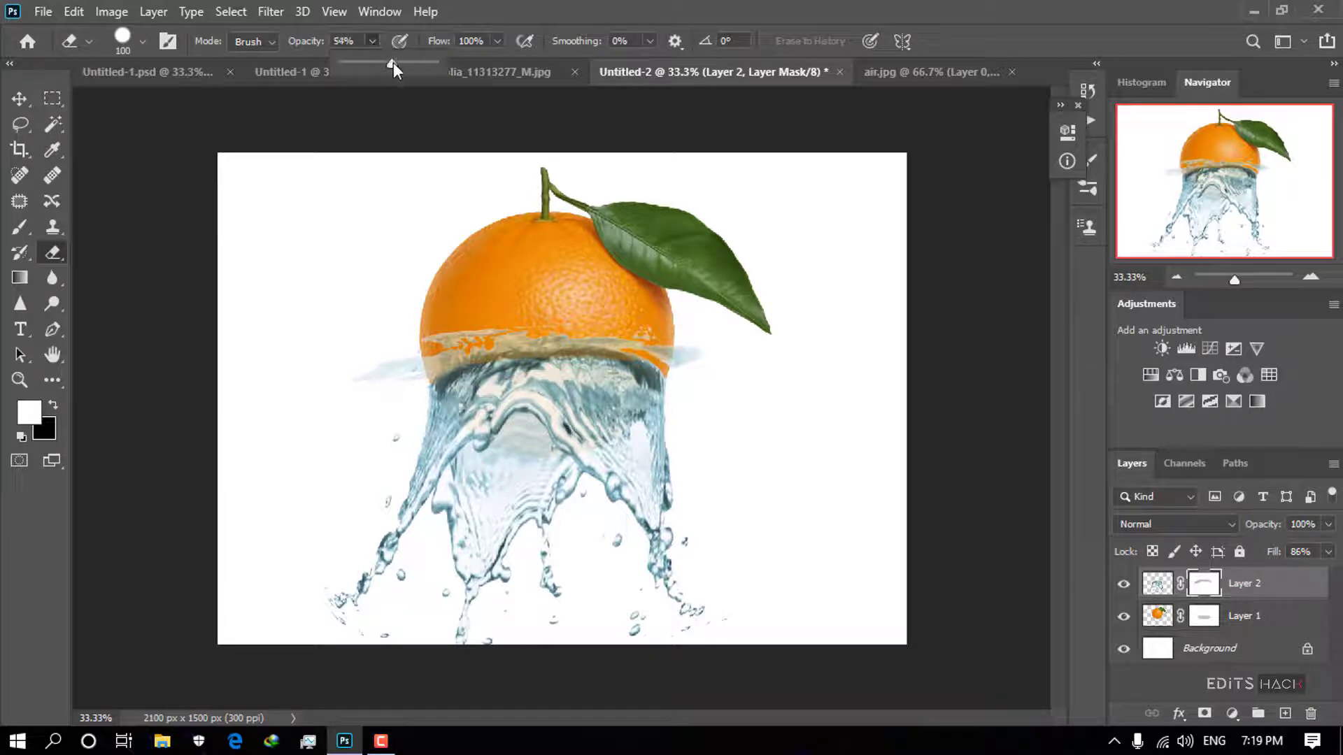
mouse_move(490, 349)
mouse_down()
mouse_move(413, 348)
mouse_move(367, 382)
mouse_move(411, 348)
mouse_move(538, 331)
mouse_move(638, 331)
mouse_move(698, 344)
mouse_move(675, 356)
mouse_move(712, 354)
mouse_move(518, 332)
mouse_move(429, 349)
mouse_move(584, 330)
mouse_move(444, 347)
mouse_move(516, 342)
mouse_move(438, 355)
mouse_move(400, 398)
mouse_move(434, 345)
mouse_up()
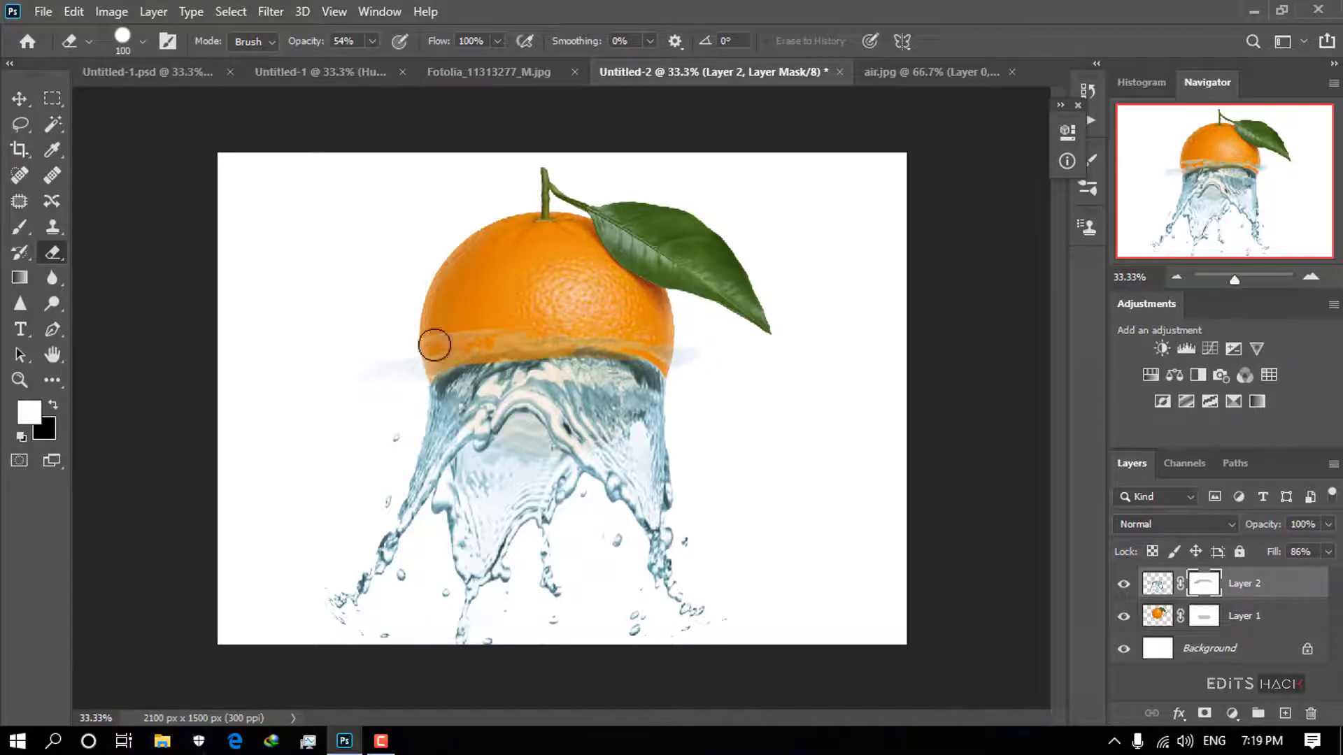
mouse_move(550, 338)
mouse_down()
mouse_move(590, 335)
mouse_move(686, 383)
mouse_up()
mouse_move(640, 343)
mouse_down()
mouse_move(489, 335)
mouse_move(433, 357)
mouse_move(395, 394)
mouse_move(365, 354)
mouse_move(461, 322)
mouse_move(485, 333)
mouse_move(397, 346)
mouse_move(640, 312)
mouse_move(678, 340)
mouse_move(598, 318)
mouse_move(631, 332)
mouse_move(569, 333)
mouse_move(633, 351)
mouse_up()
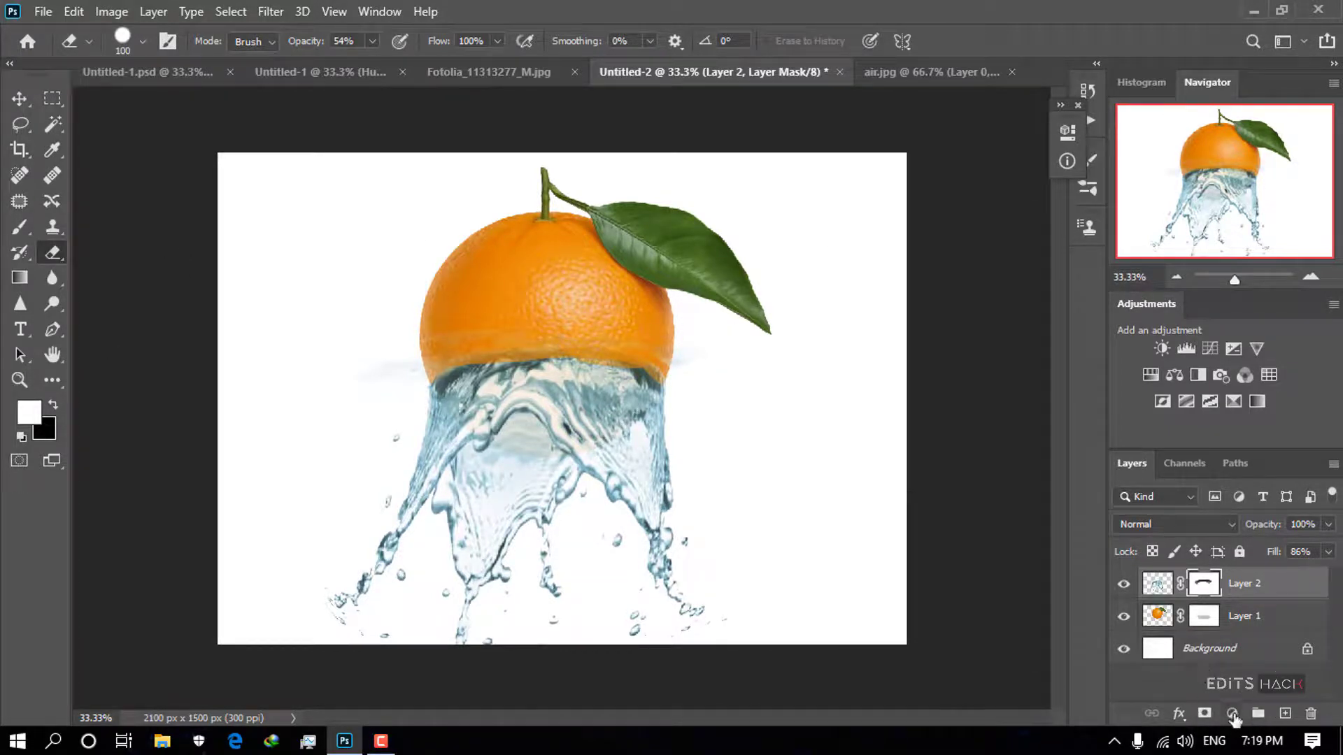
Add a Hue/Saturation adjustment layer above the splash layer and clip it to that layer.
click(1232, 714)
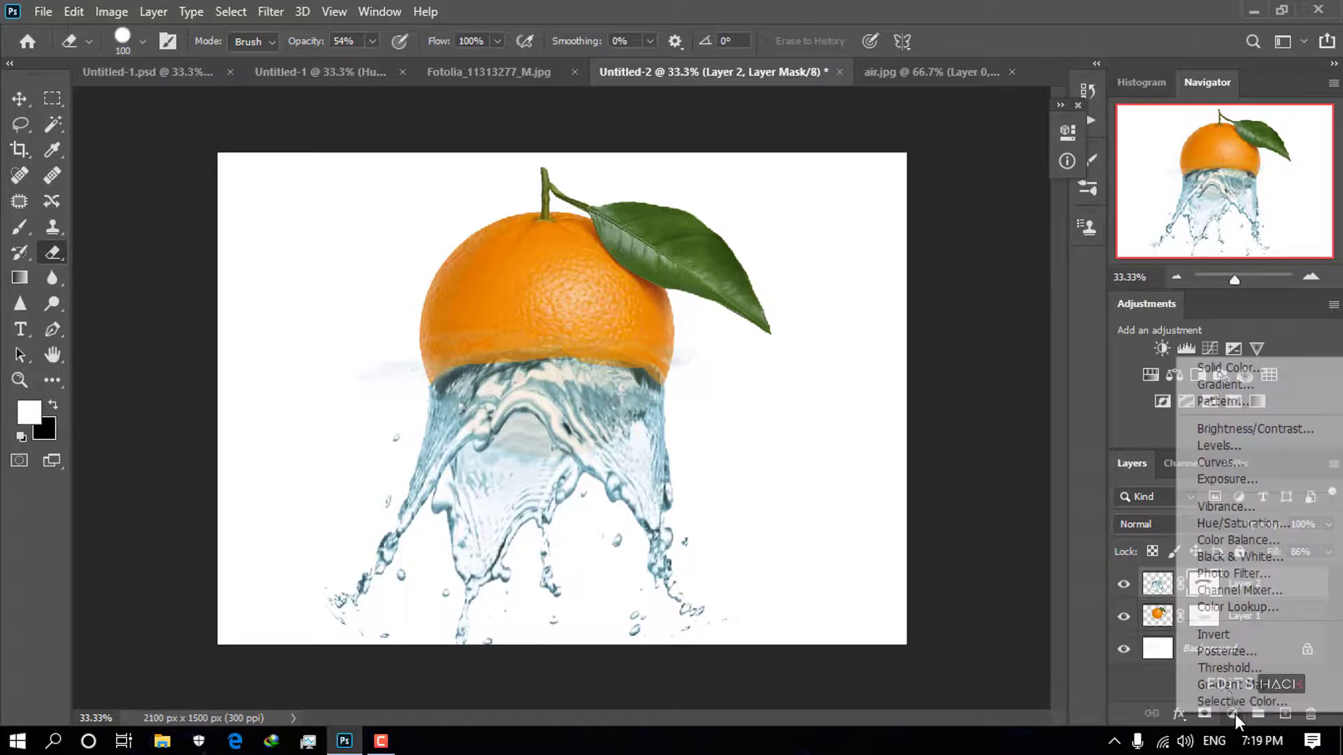
click(1239, 523)
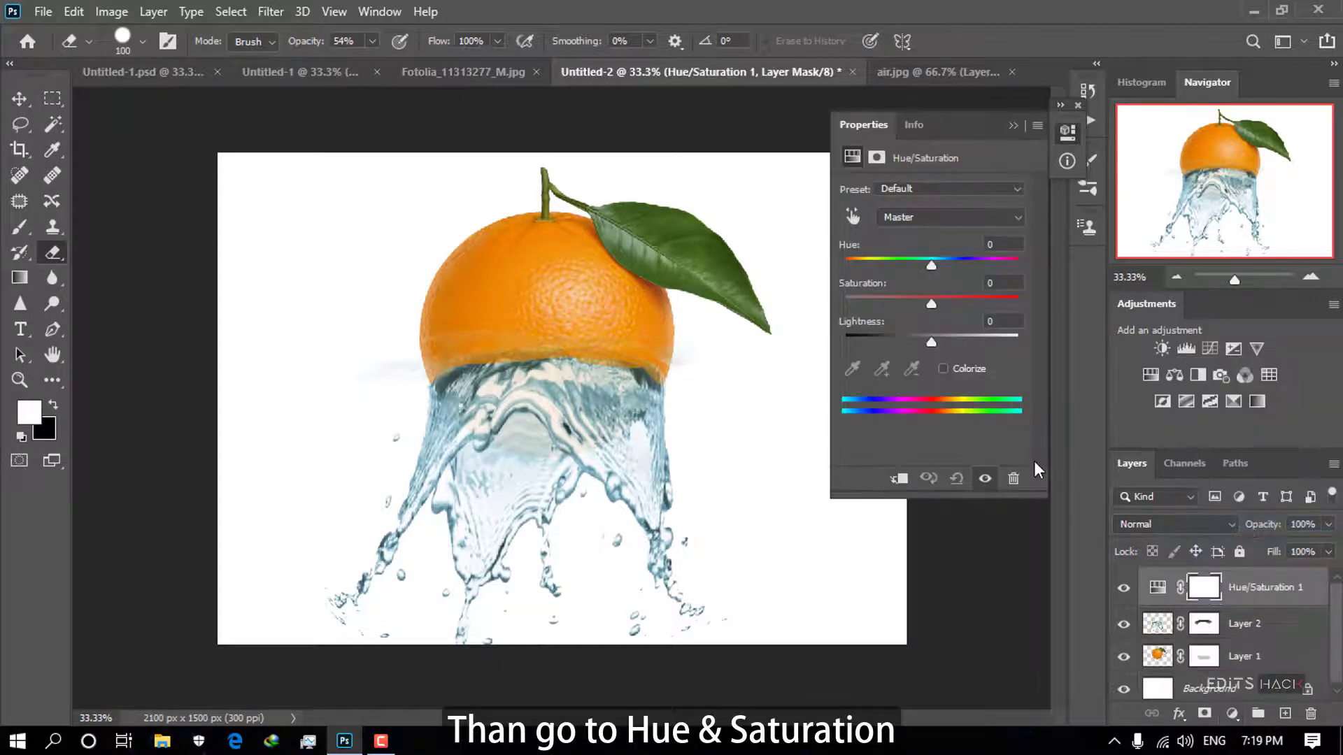
right_click(1269, 591)
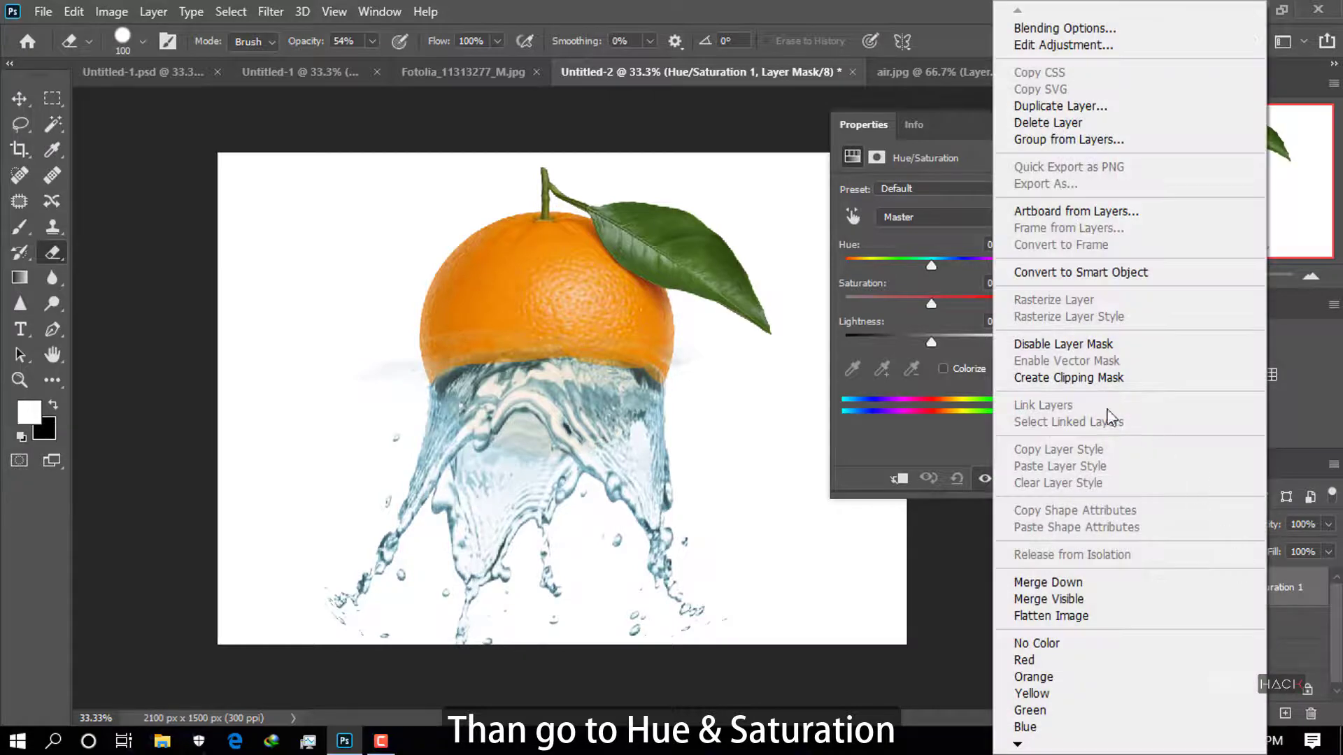
click(1067, 377)
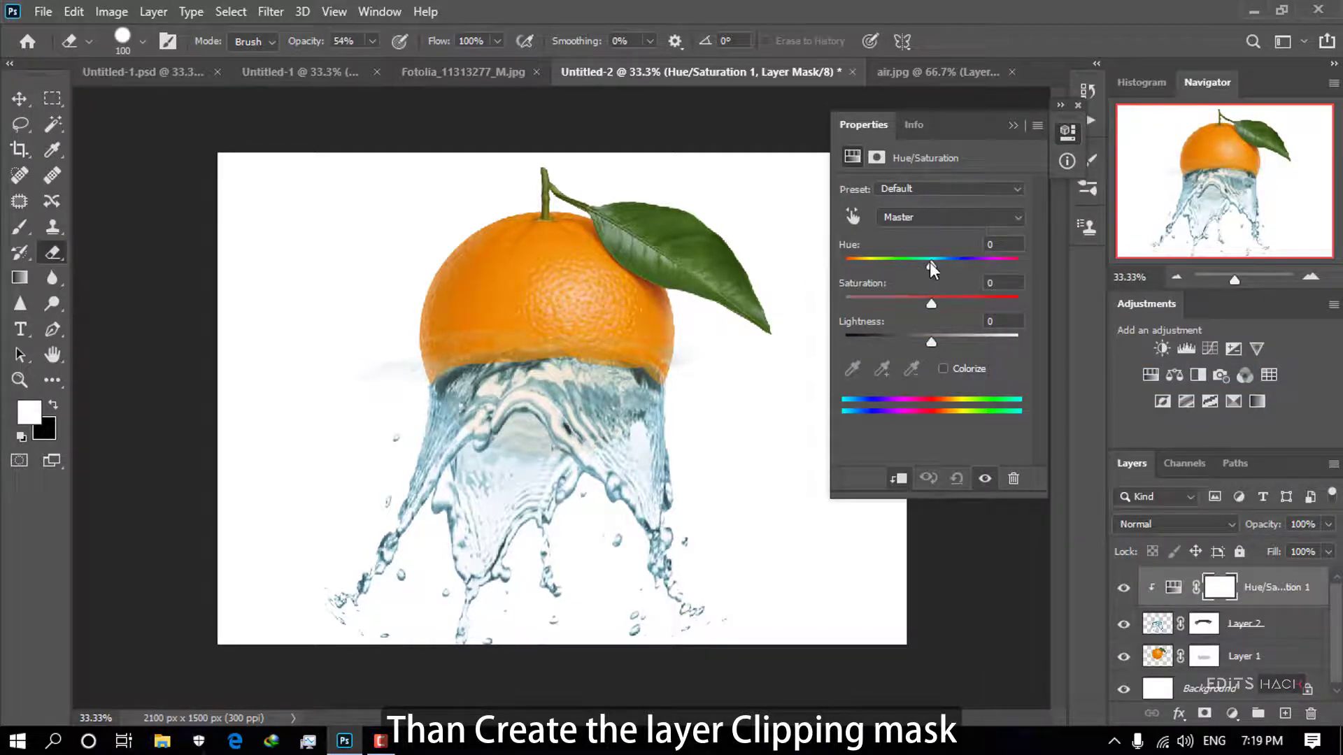
Set the splash's hue to -135 and raise its saturation slightly to tint the water yellow.
drag(929, 262, 862, 260)
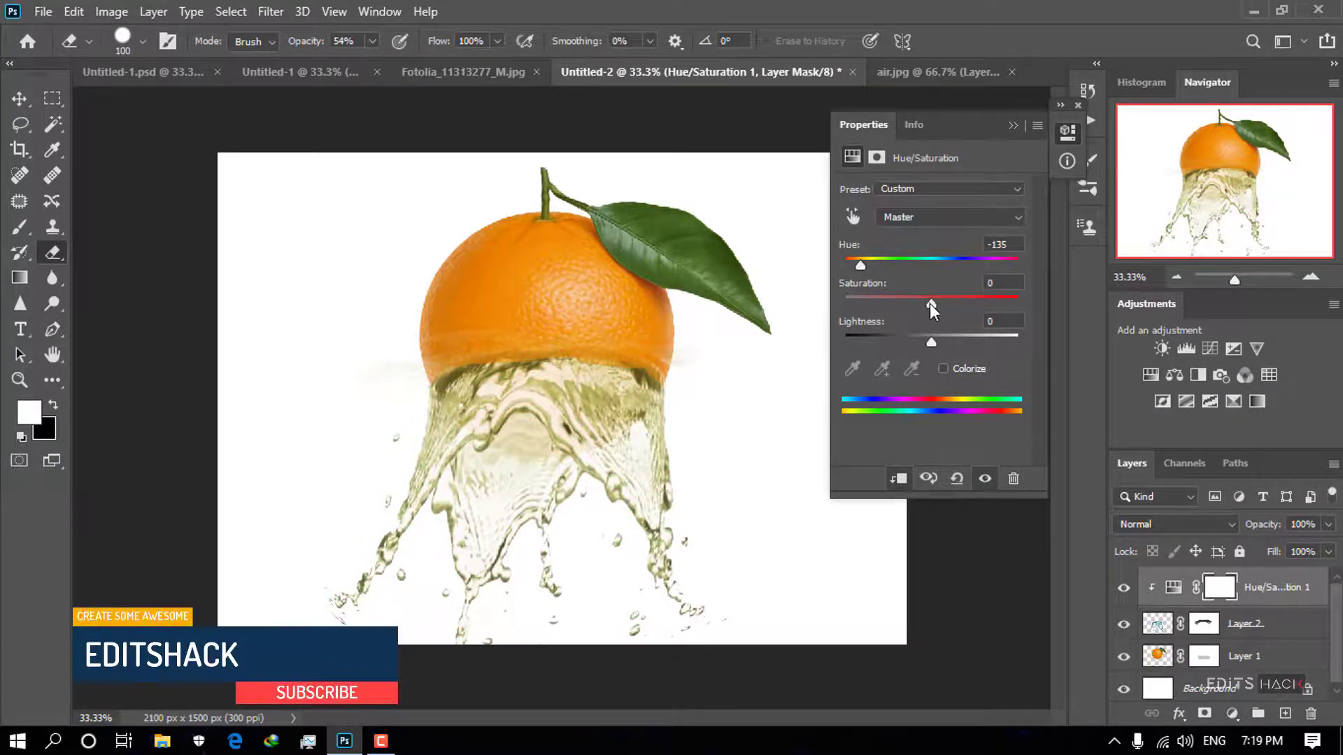
drag(931, 305, 947, 305)
click(1012, 124)
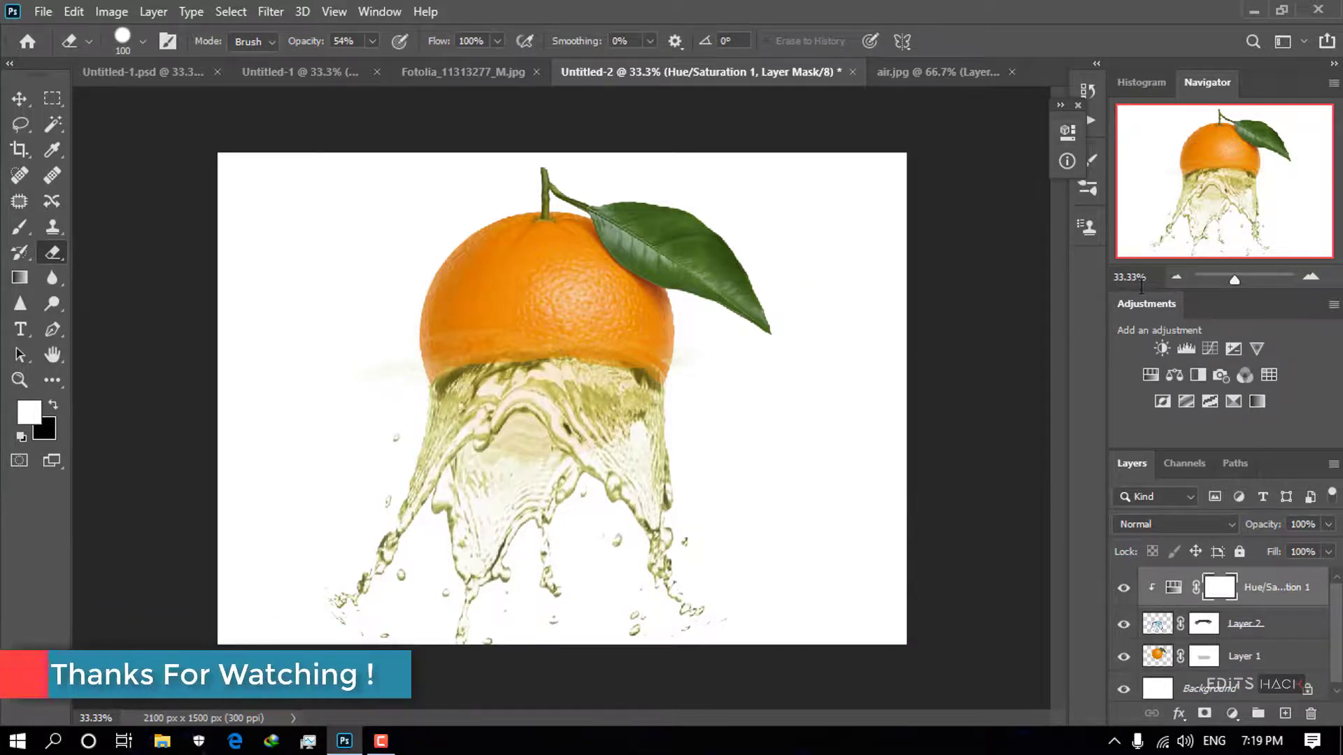